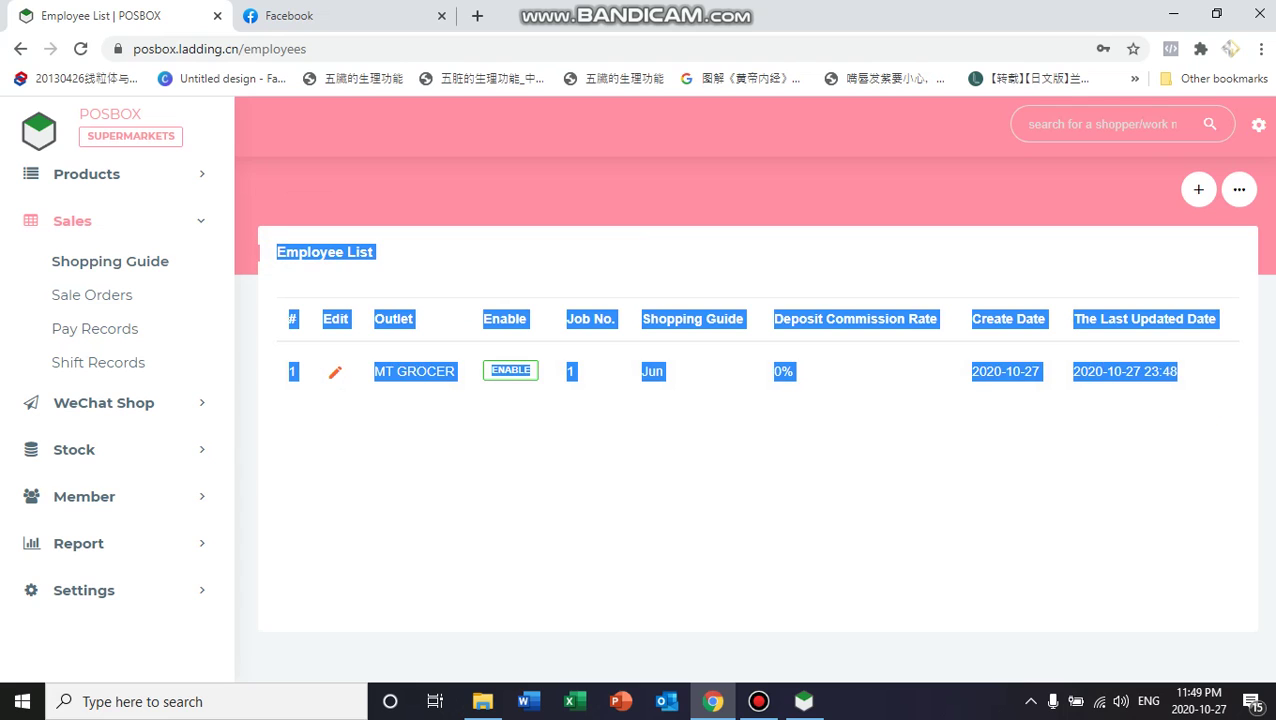
Open the Shopping Guide employee list and clear the autofilled e-mail from its search field
{"action": "left_click", "coordinate": [989, 214]}
{"action": "left_click", "coordinate": [155, 268]}
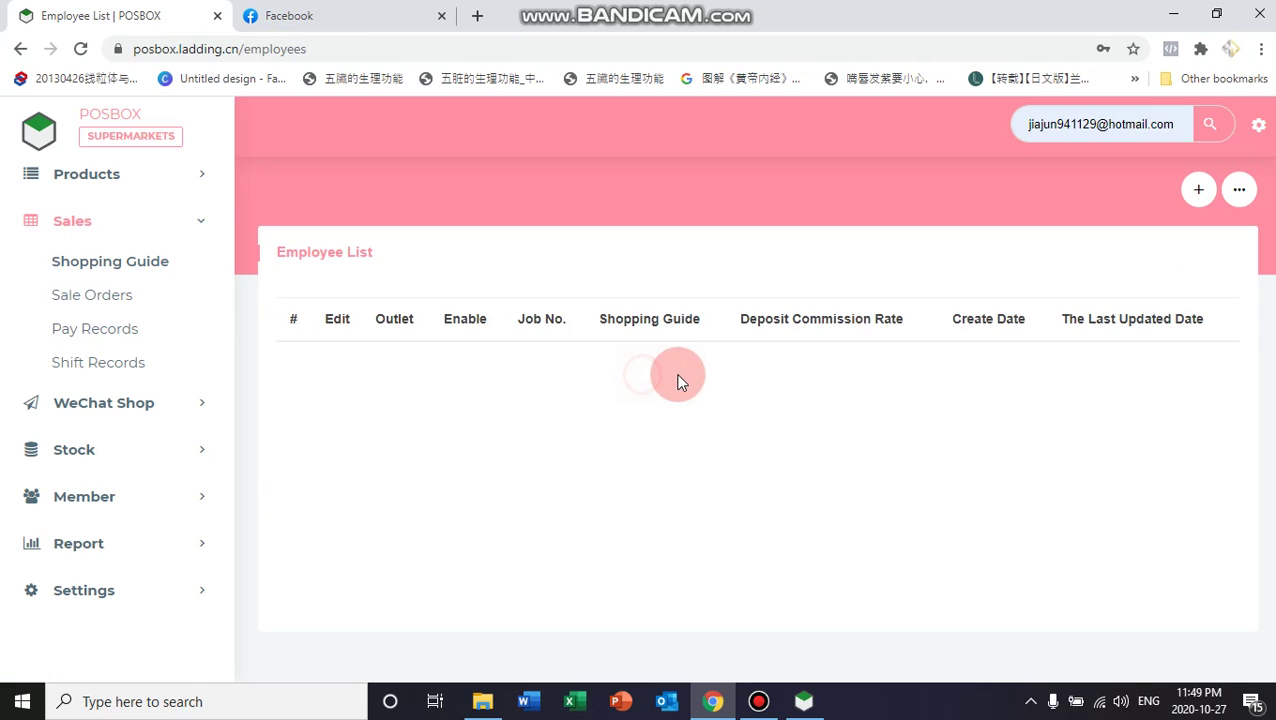
{"action": "double_click", "coordinate": [1092, 120]}
{"action": "left_click", "coordinate": [1092, 117]}
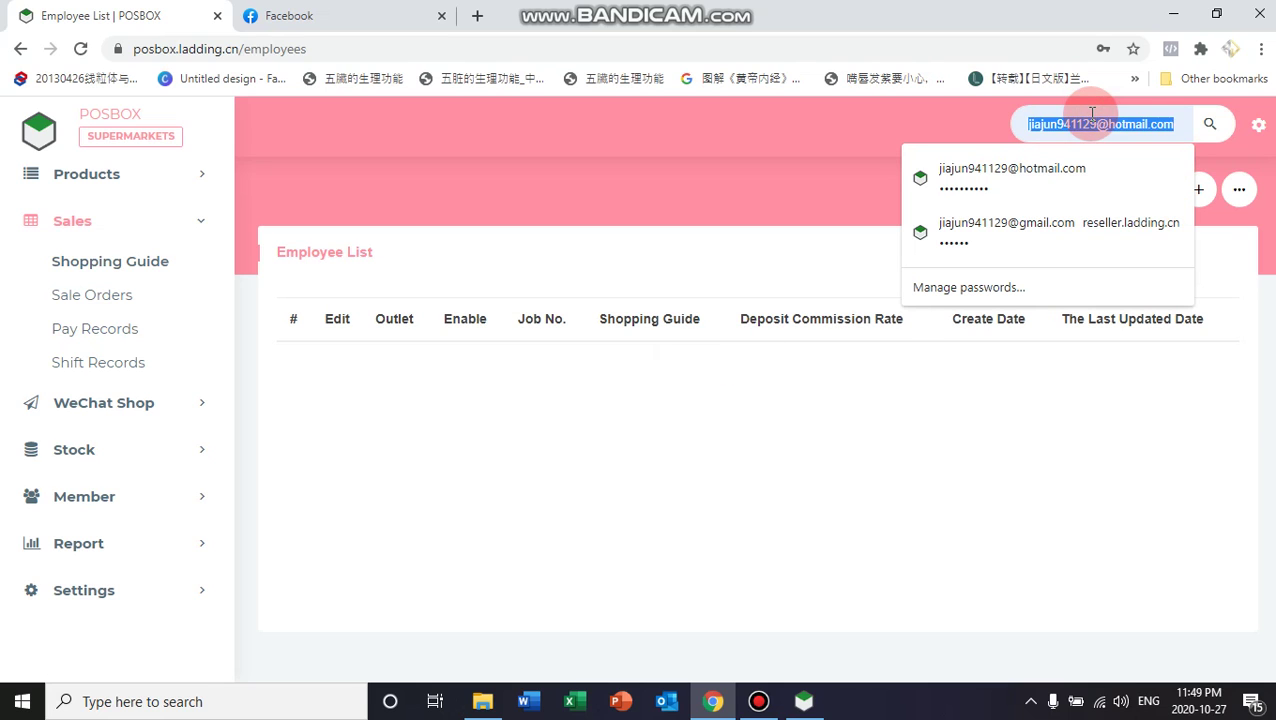
{"action": "key", "text": "BackSpace"}
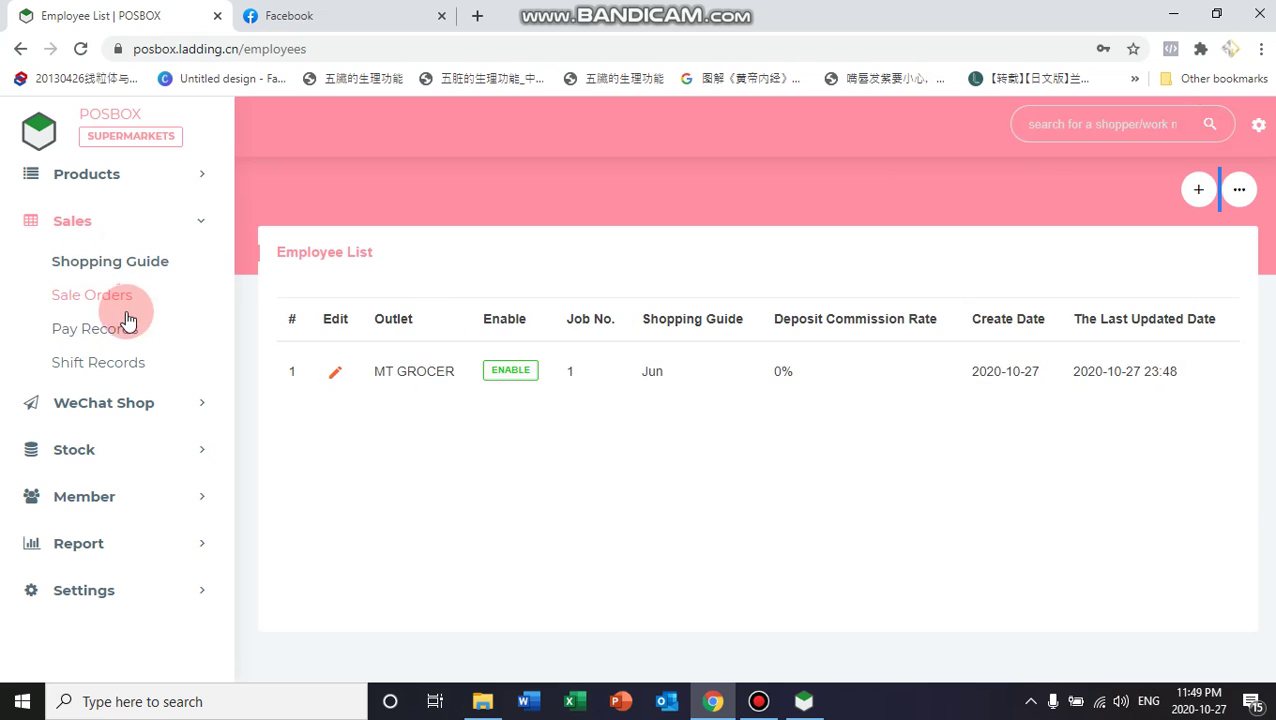
Switch from the browser to the POS client's sales screen
{"action": "left_click", "coordinate": [759, 701]}
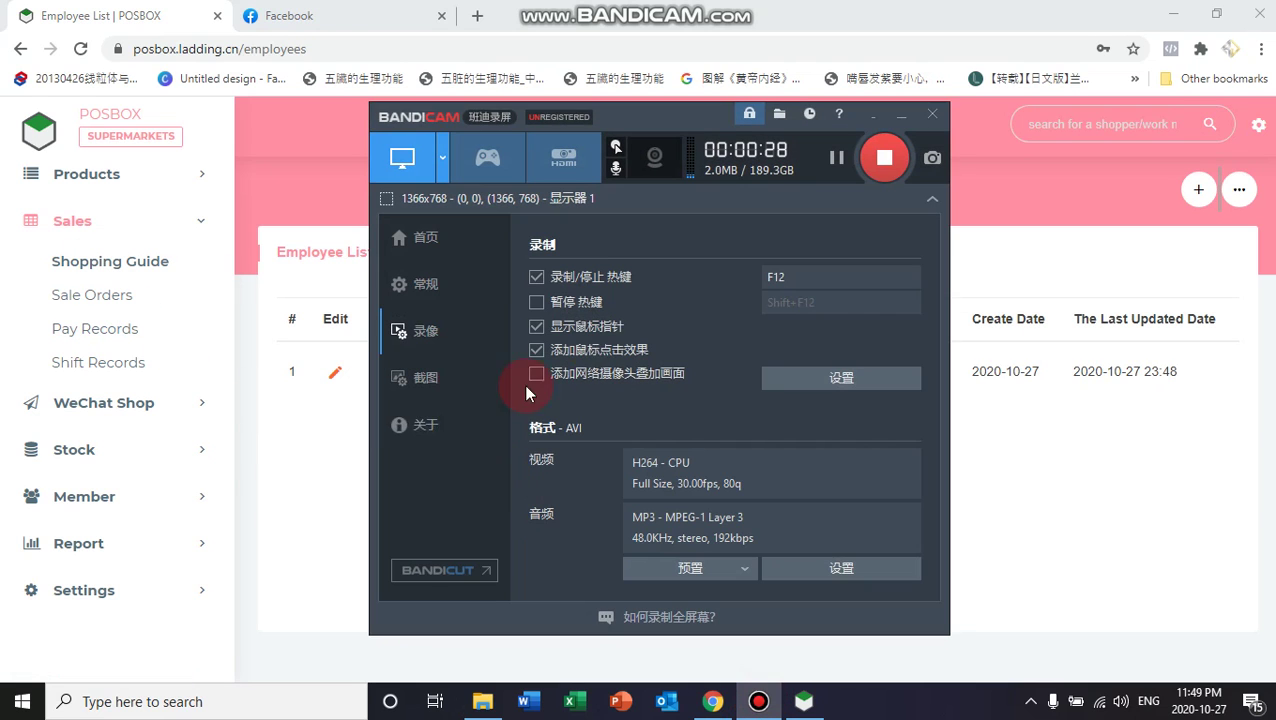
{"action": "left_click", "coordinate": [1176, 12]}
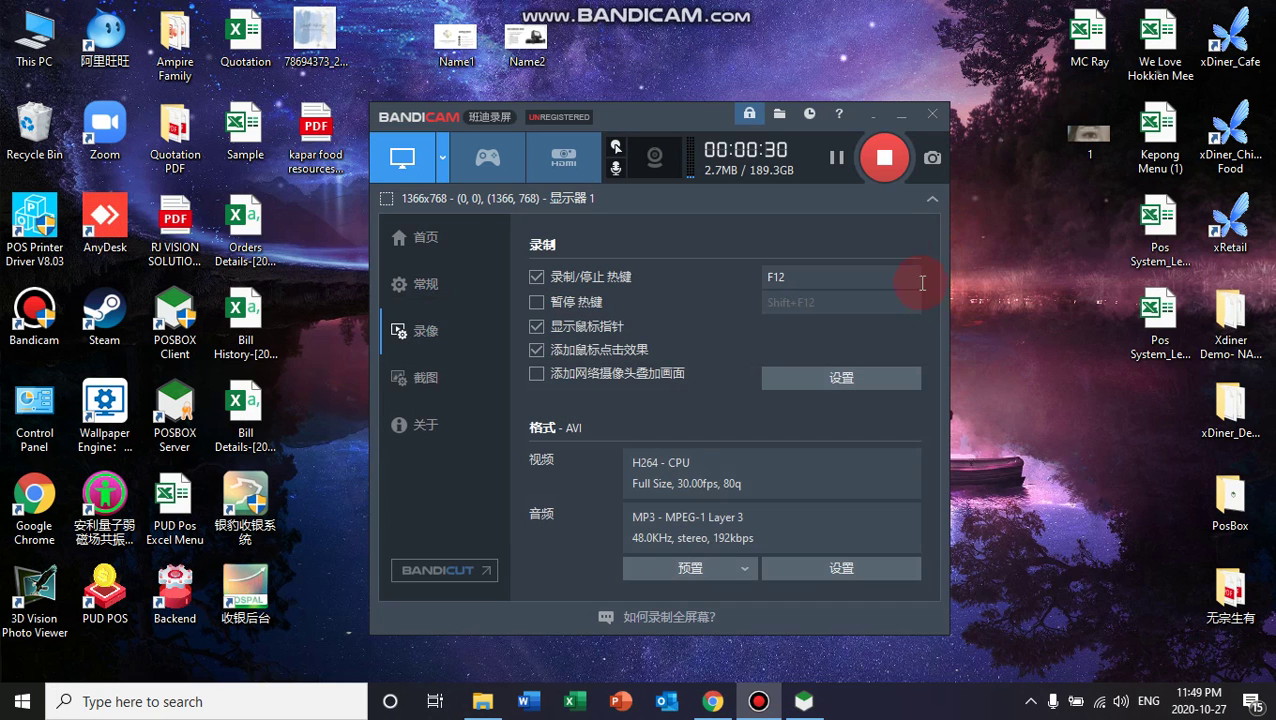
{"action": "left_click", "coordinate": [804, 701]}
{"action": "left_click", "coordinate": [662, 269]}
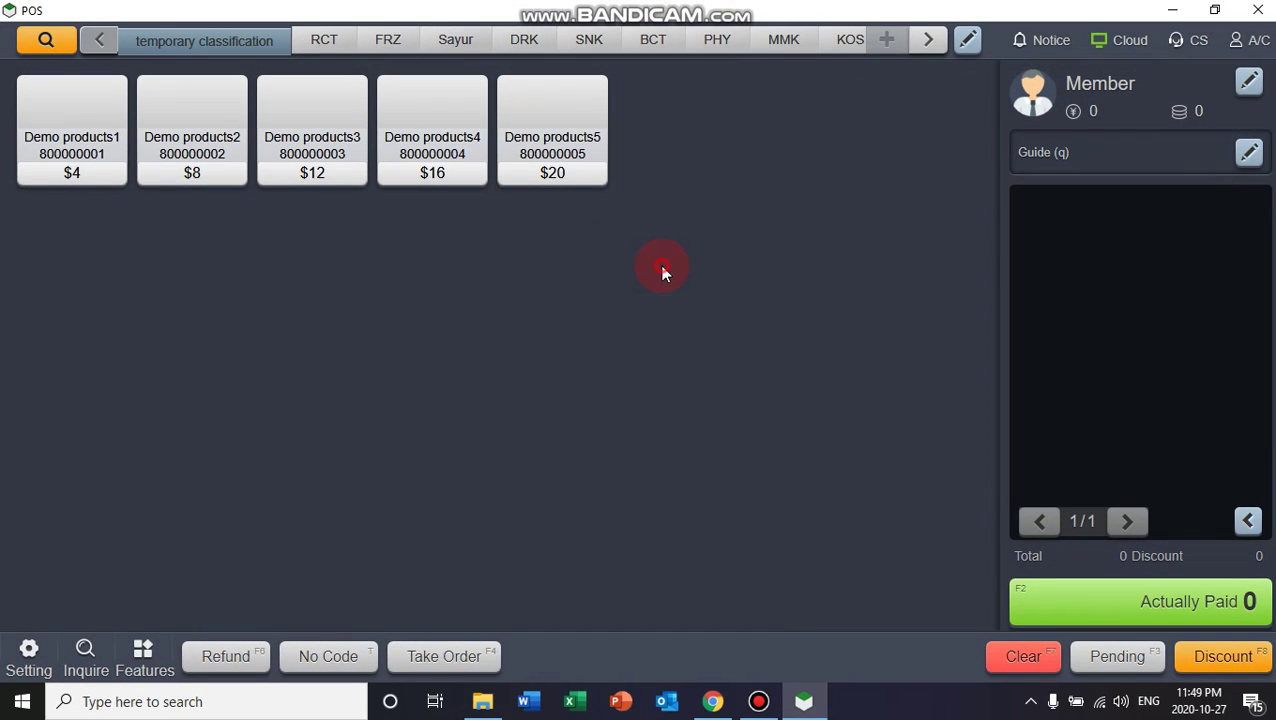
Look up an existing member by card number, view the member details, and clear the member selection
{"action": "left_click", "coordinate": [1247, 80]}
{"action": "type", "text": "1"}
{"action": "key", "text": "Return"}
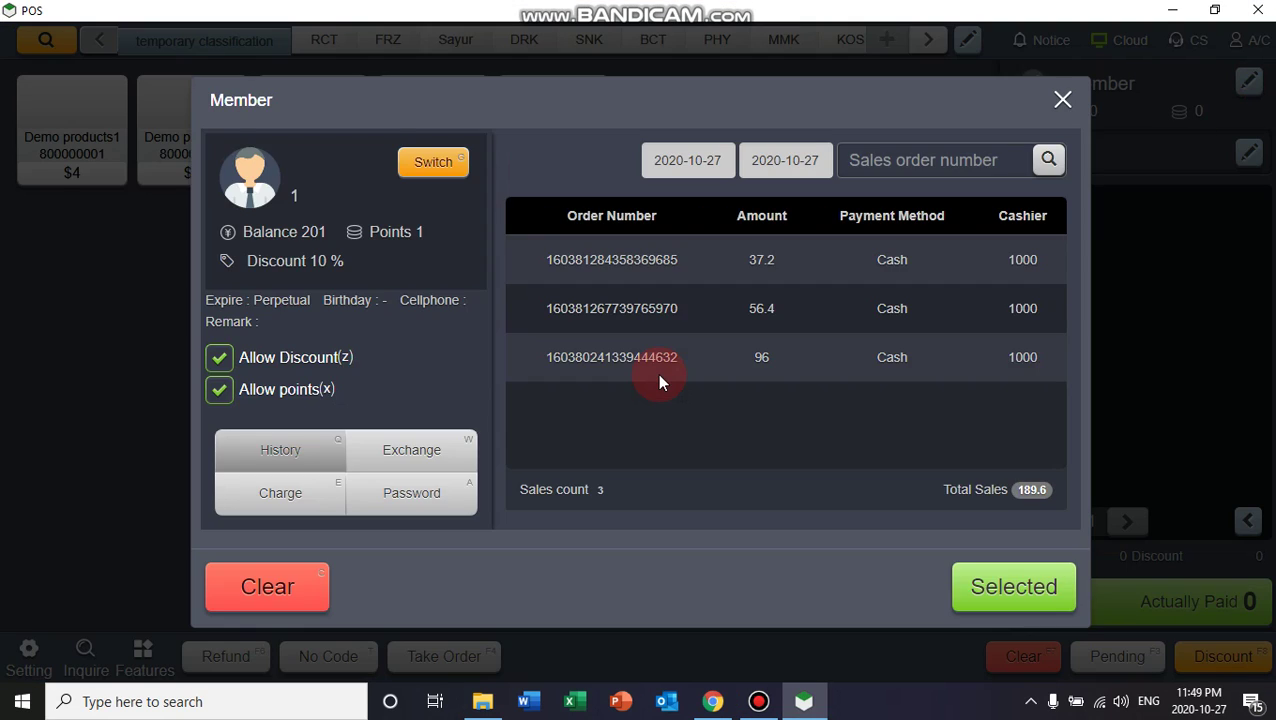
{"action": "key", "text": "Escape"}
{"action": "left_click", "coordinate": [1248, 81]}
{"action": "left_click", "coordinate": [262, 588]}
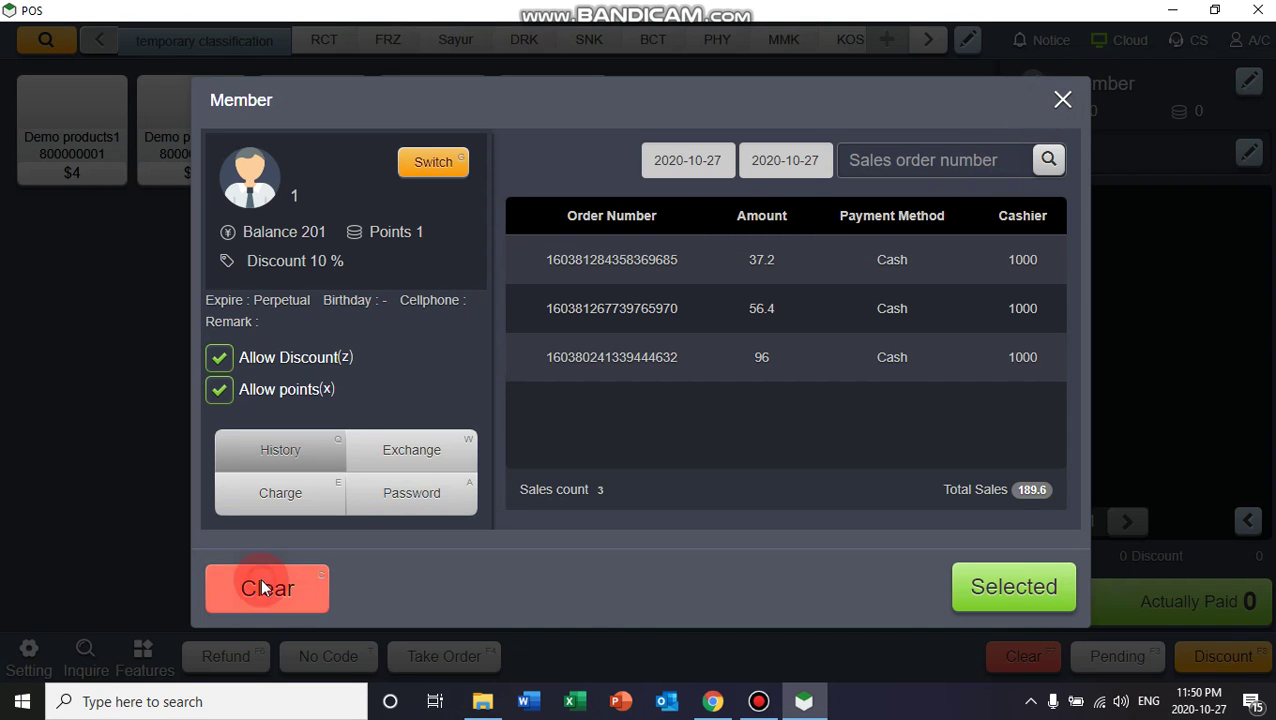
Start a new member record from the member inquiry and set its member group to Normal Member
{"action": "left_click", "coordinate": [1247, 80]}
{"action": "left_click", "coordinate": [624, 369]}
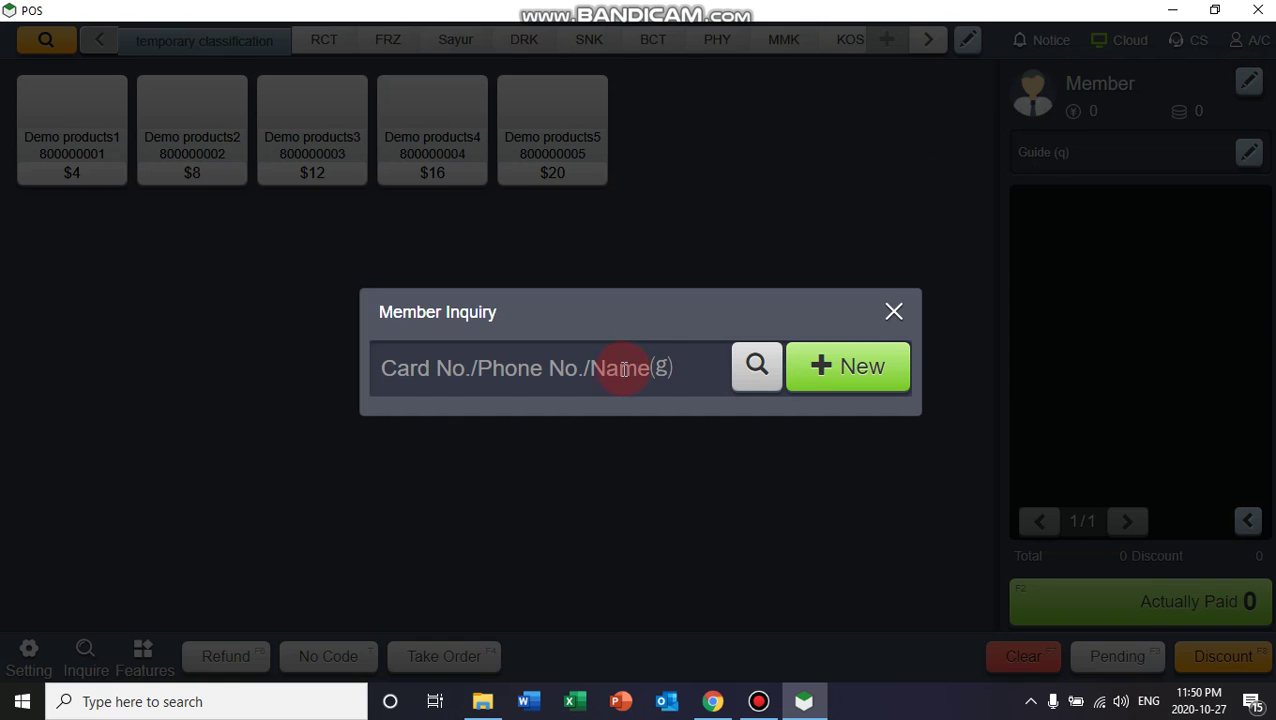
{"action": "left_click", "coordinate": [858, 366]}
{"action": "left_click", "coordinate": [650, 172]}
{"action": "left_click", "coordinate": [683, 180]}
{"action": "left_click", "coordinate": [916, 178]}
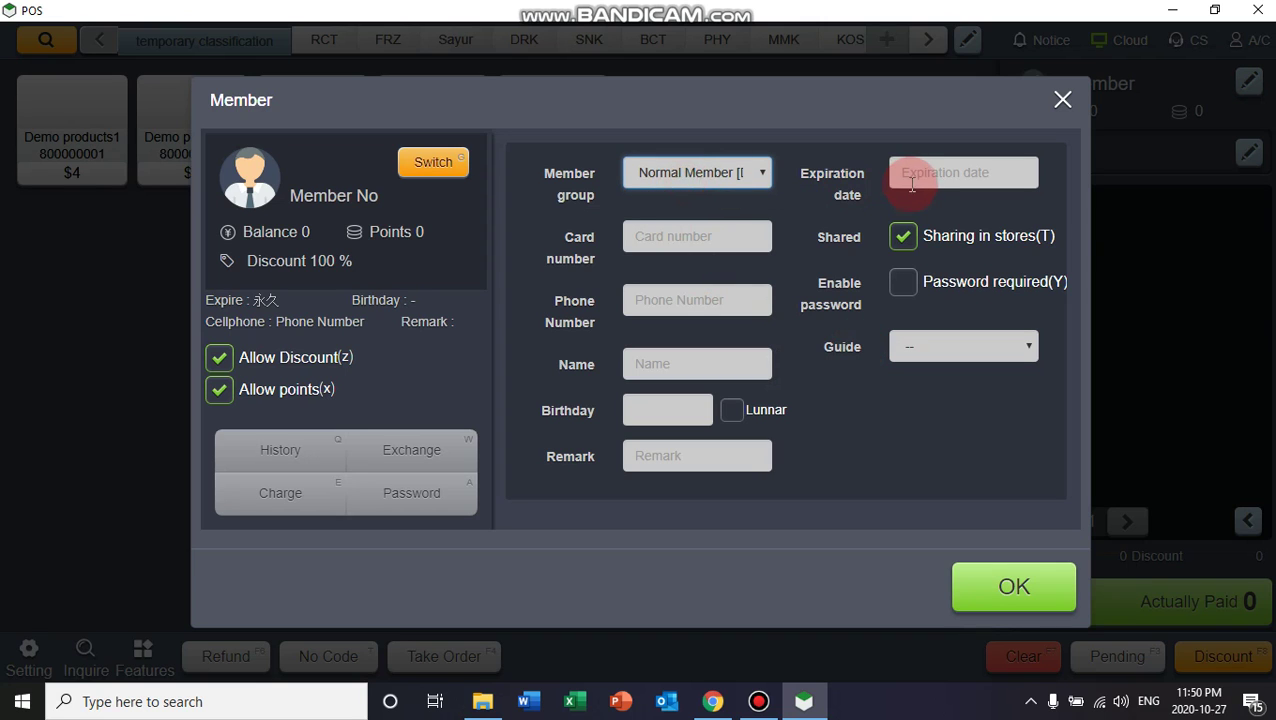
{"action": "left_click", "coordinate": [789, 268]}
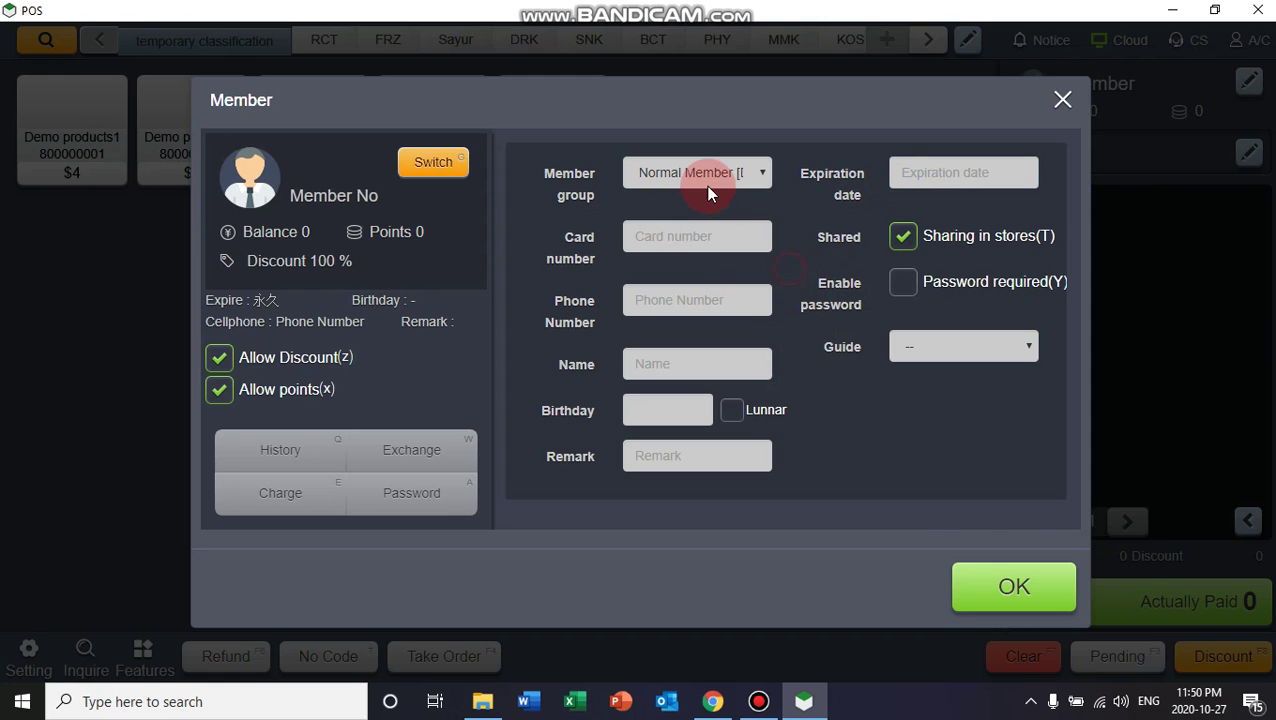
Enter an unused card number and a phone number for the new member
{"action": "left_click", "coordinate": [700, 222]}
{"action": "left_click", "coordinate": [692, 298]}
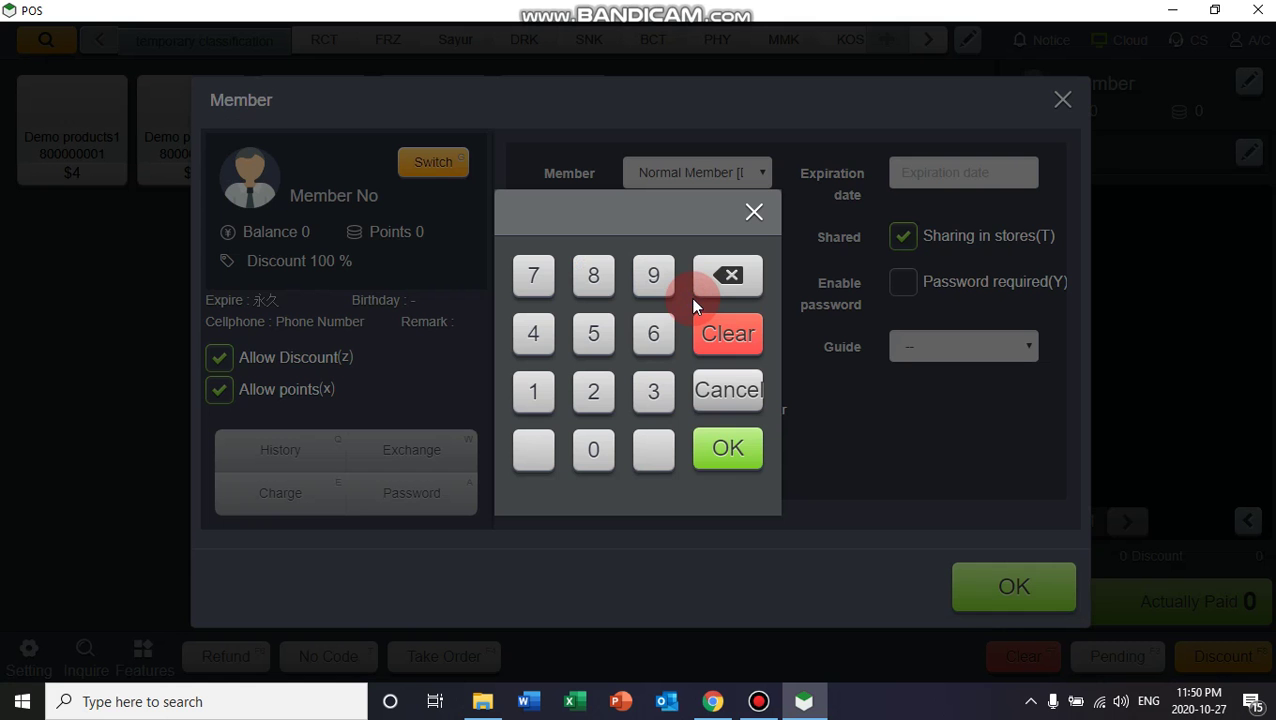
{"action": "left_click", "coordinate": [730, 395]}
{"action": "left_click", "coordinate": [728, 448]}
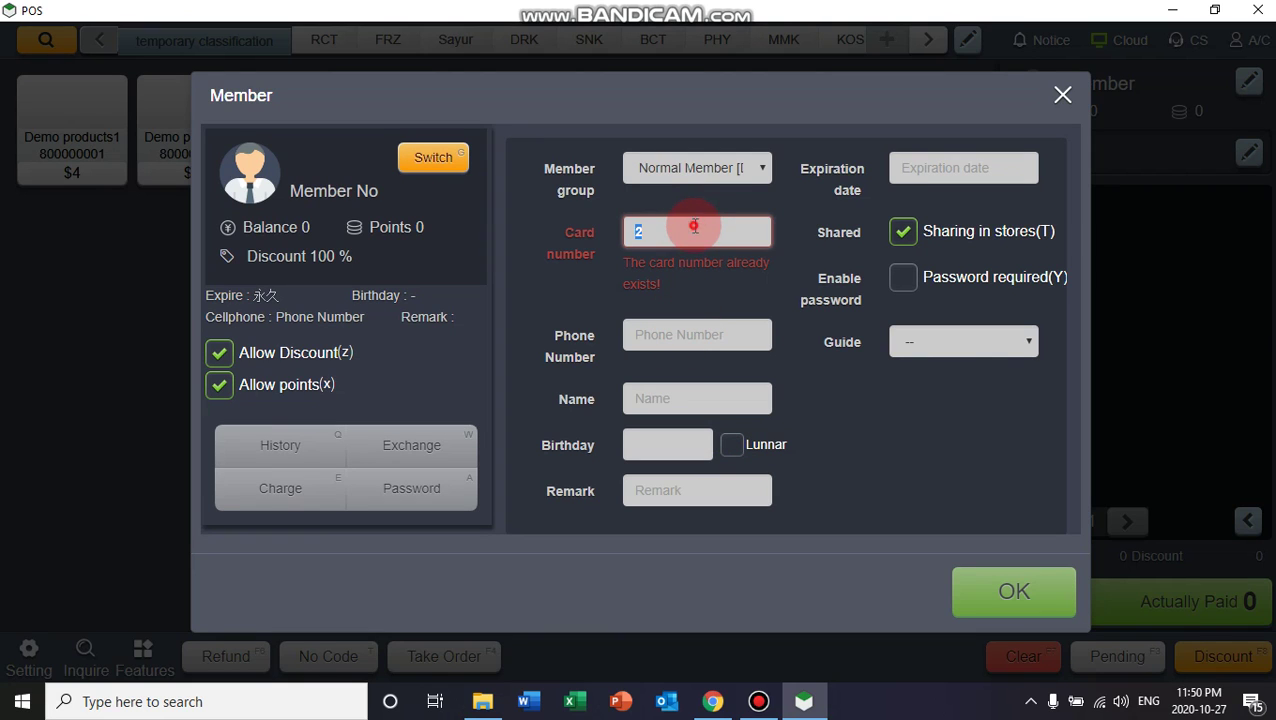
{"action": "left_click", "coordinate": [675, 325]}
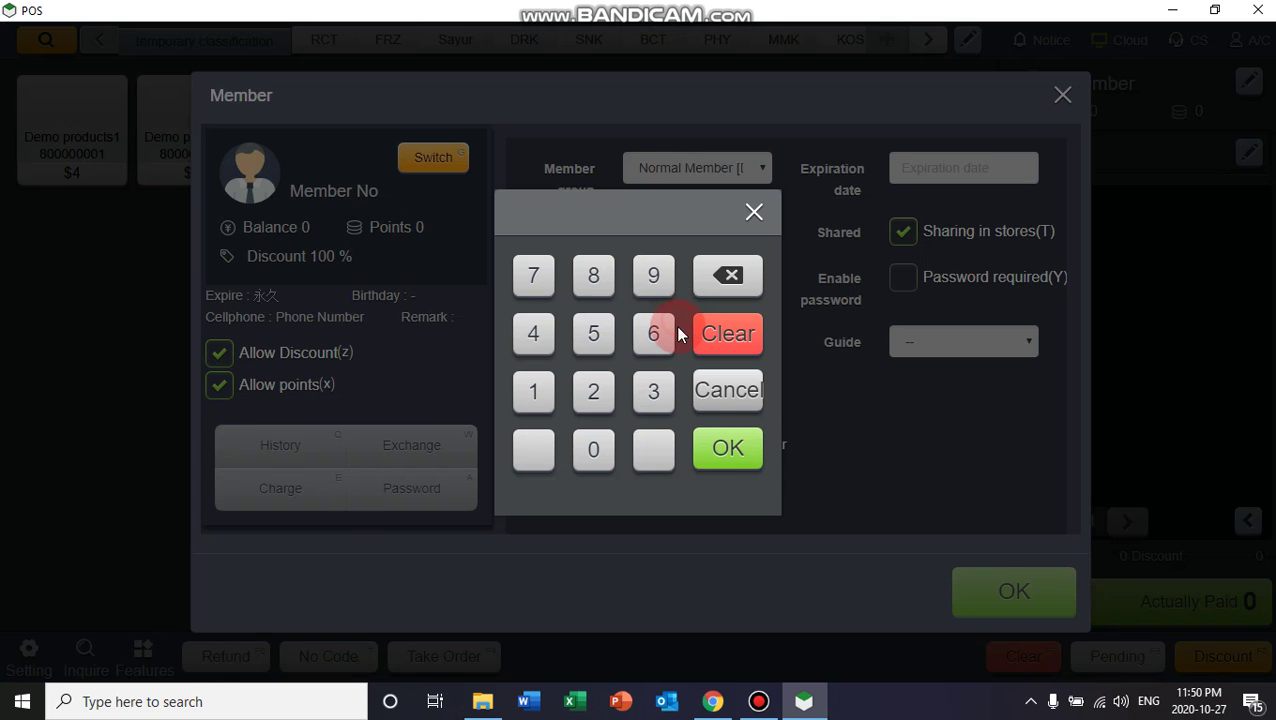
{"action": "left_click", "coordinate": [725, 462]}
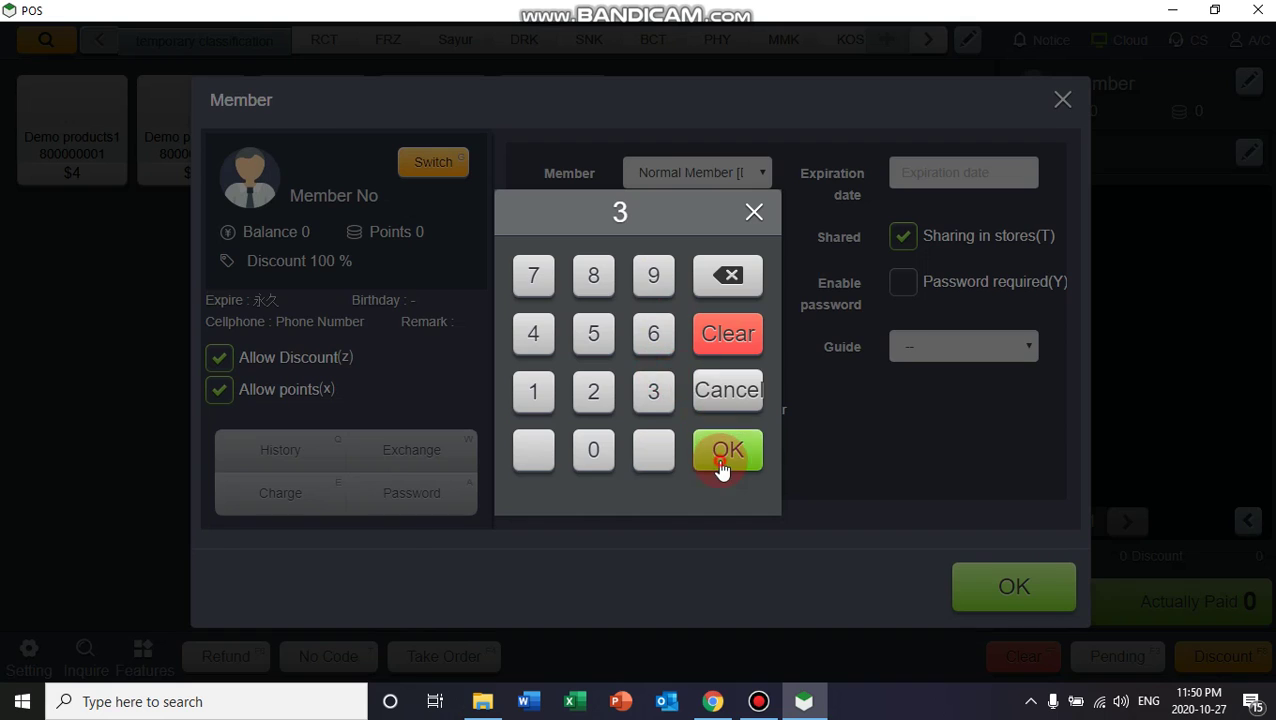
Assign the available shopping guide to the new member without requiring a password, enter the name Customer A, and save the record
{"action": "left_click", "coordinate": [926, 287]}
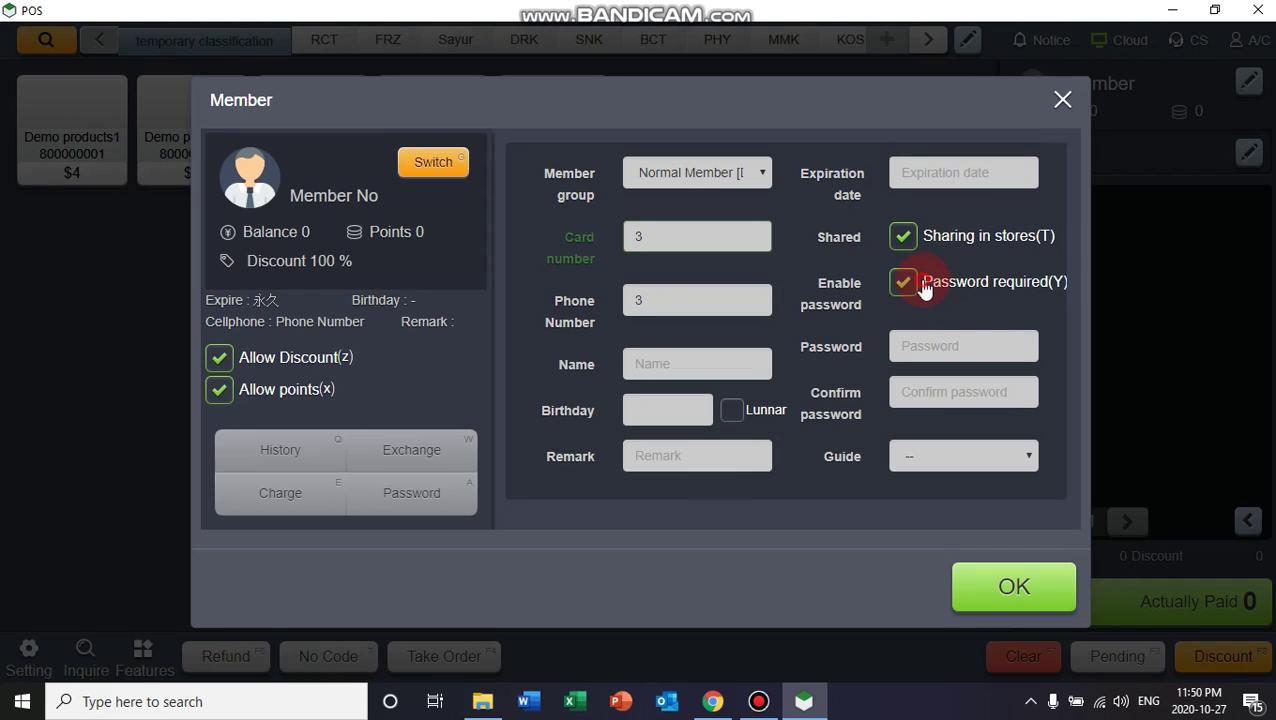
{"action": "left_click", "coordinate": [926, 287]}
{"action": "left_click", "coordinate": [965, 342]}
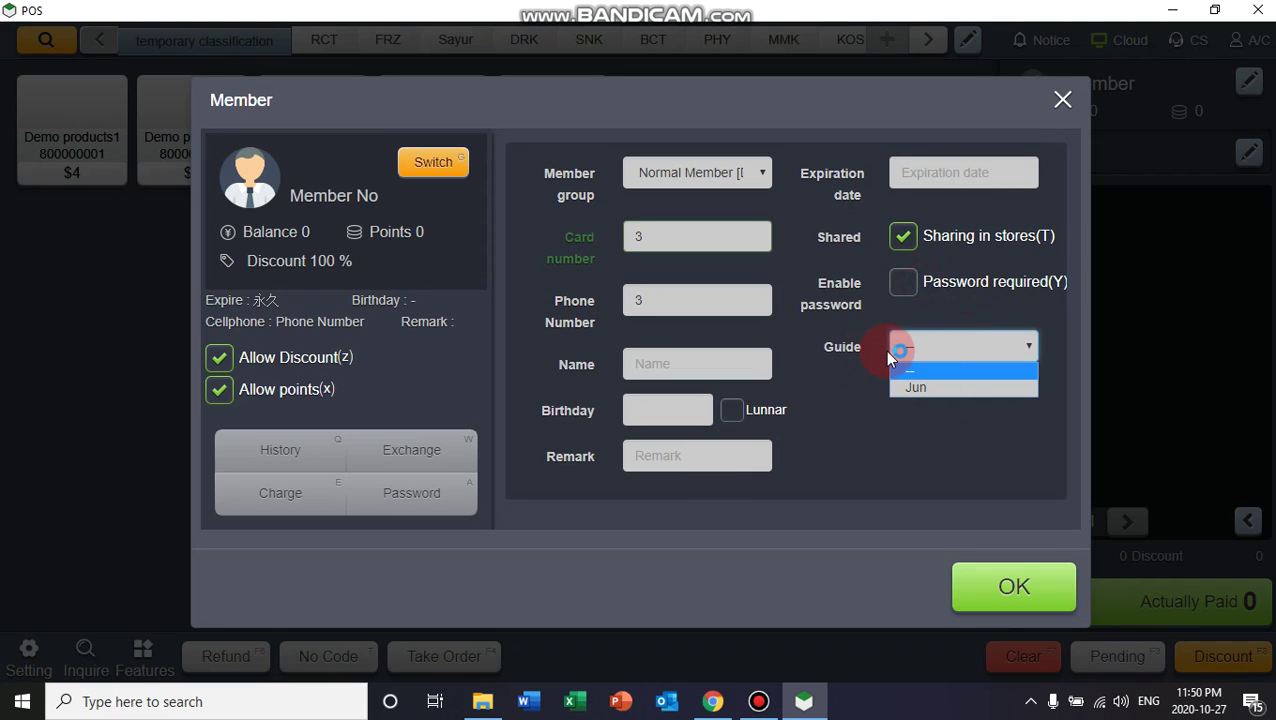
{"action": "left_click_drag", "start_coordinate": [812, 352], "coordinate": [927, 390]}
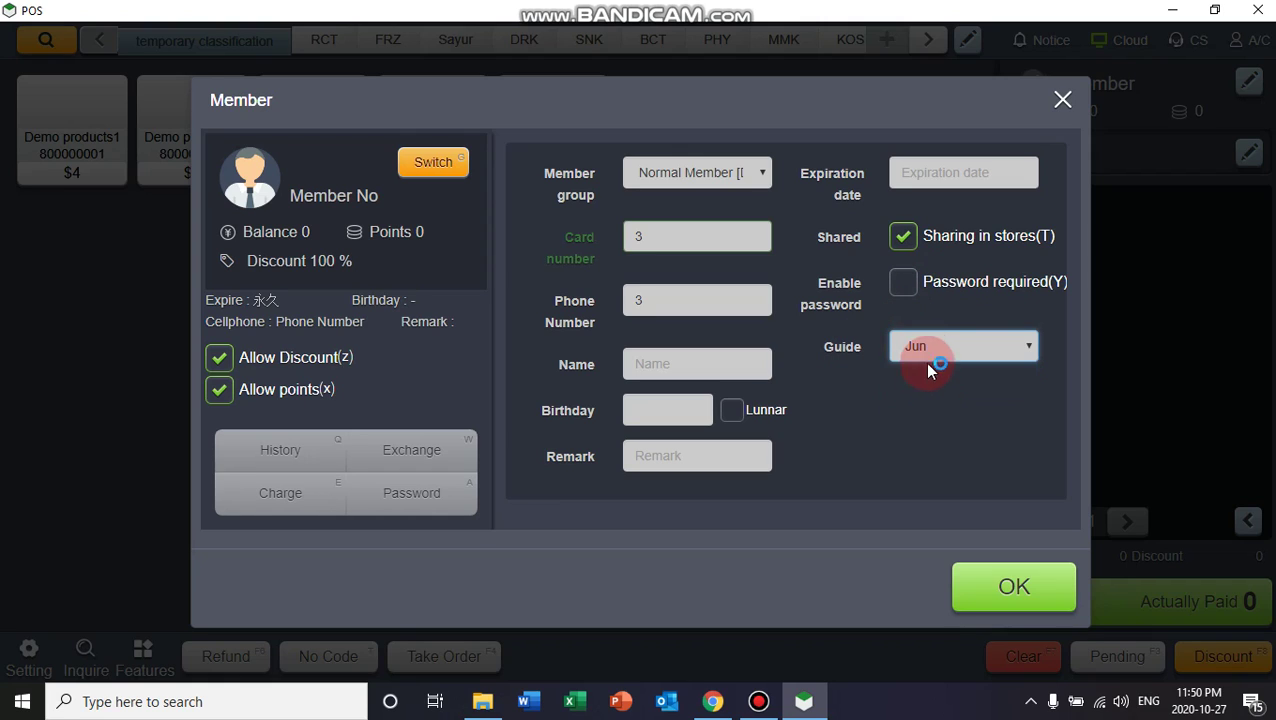
{"action": "left_click", "coordinate": [765, 366]}
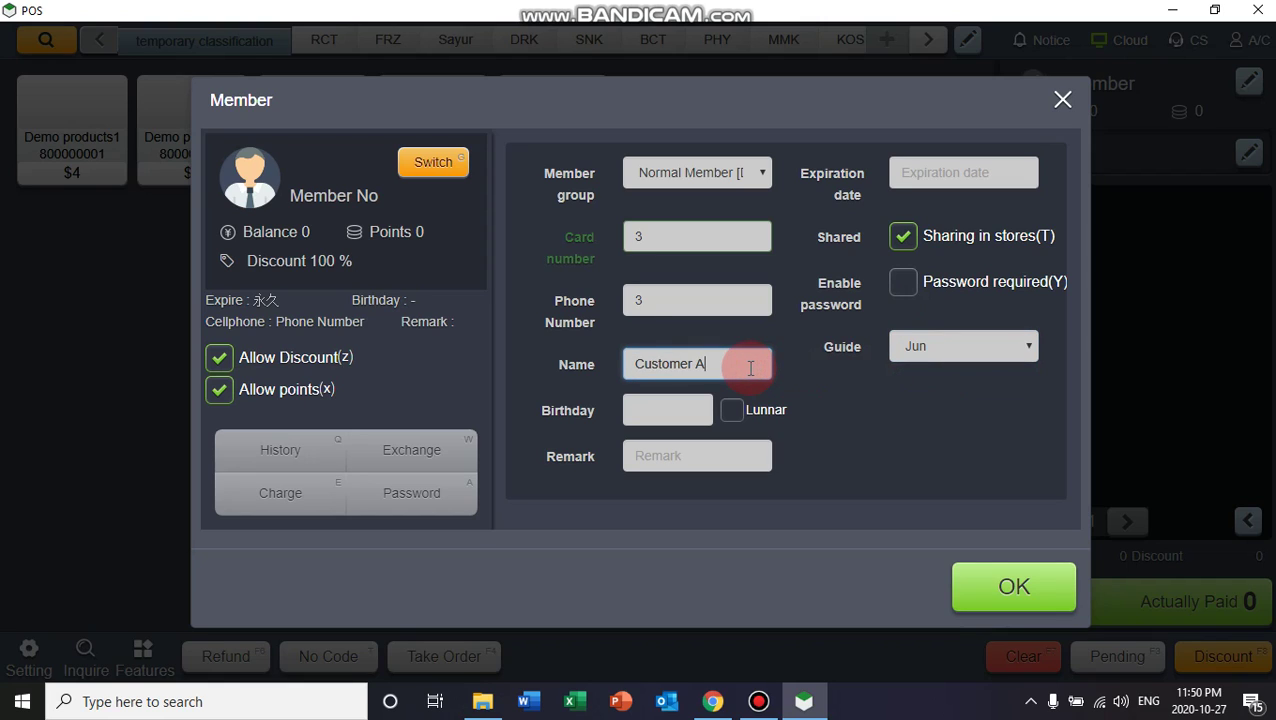
{"action": "left_click", "coordinate": [661, 461]}
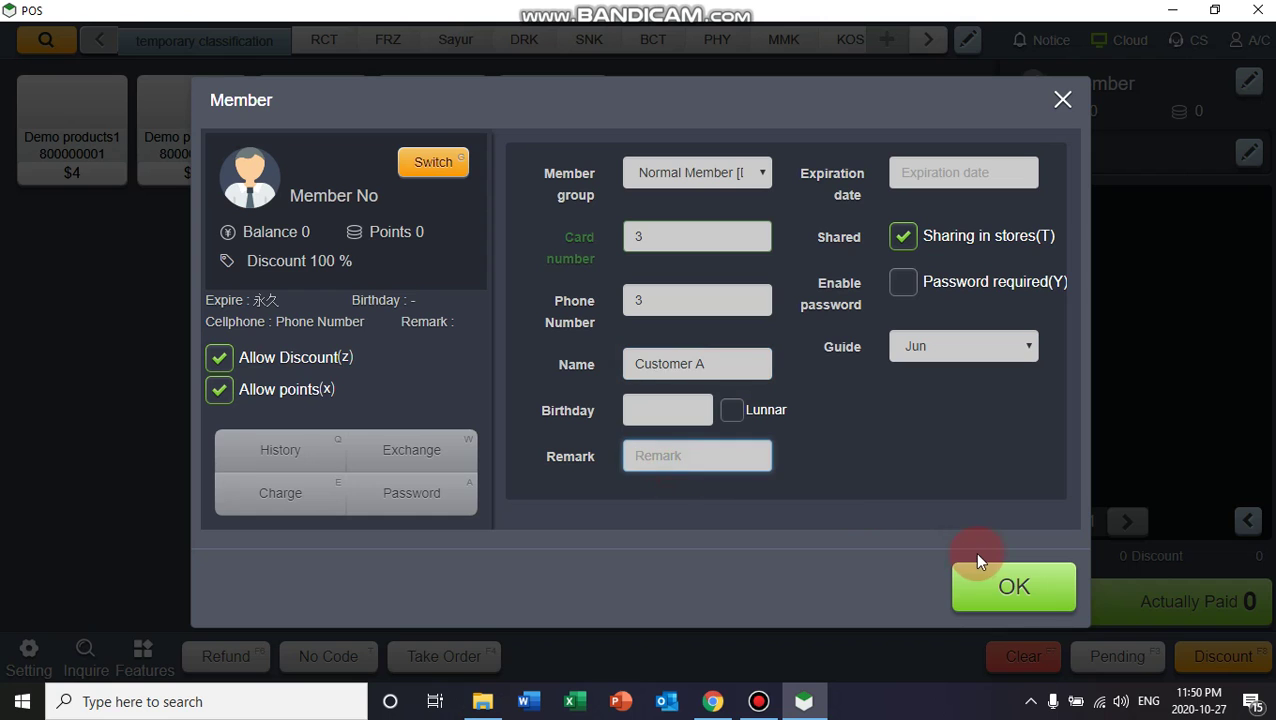
{"action": "left_click", "coordinate": [1013, 583]}
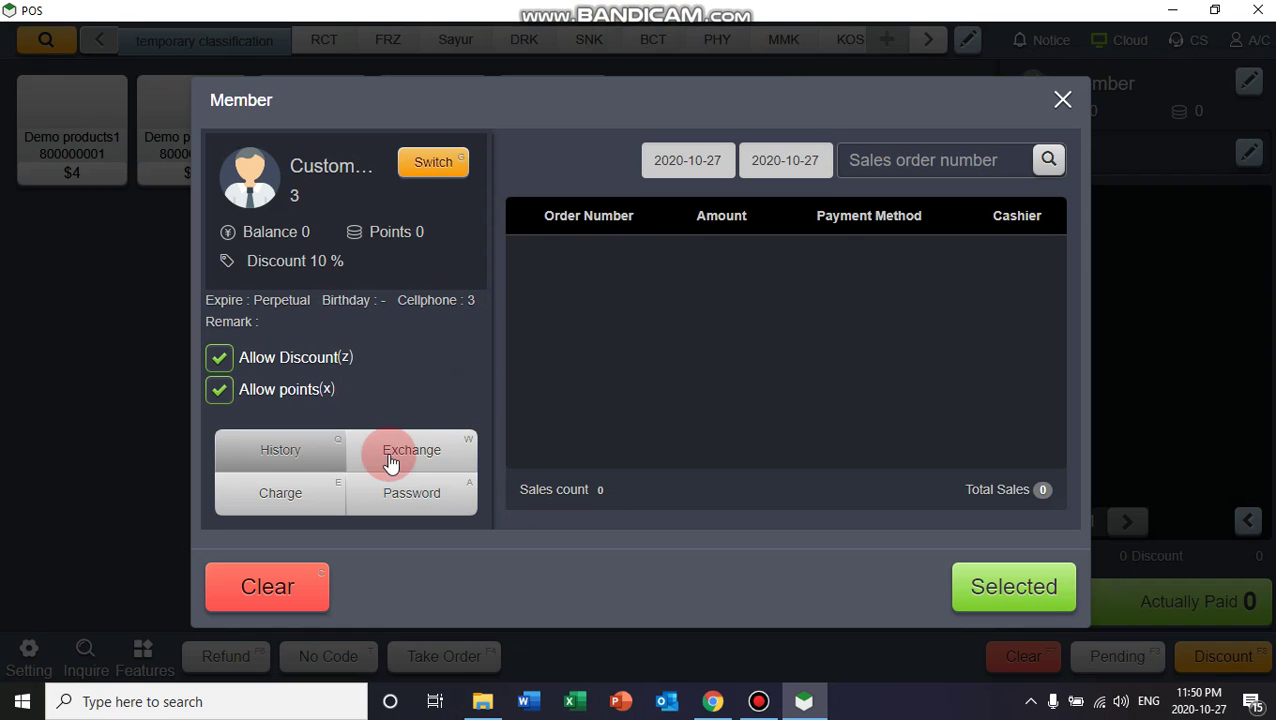
View the new member's recharge form and close the member dialog
{"action": "left_click", "coordinate": [290, 500]}
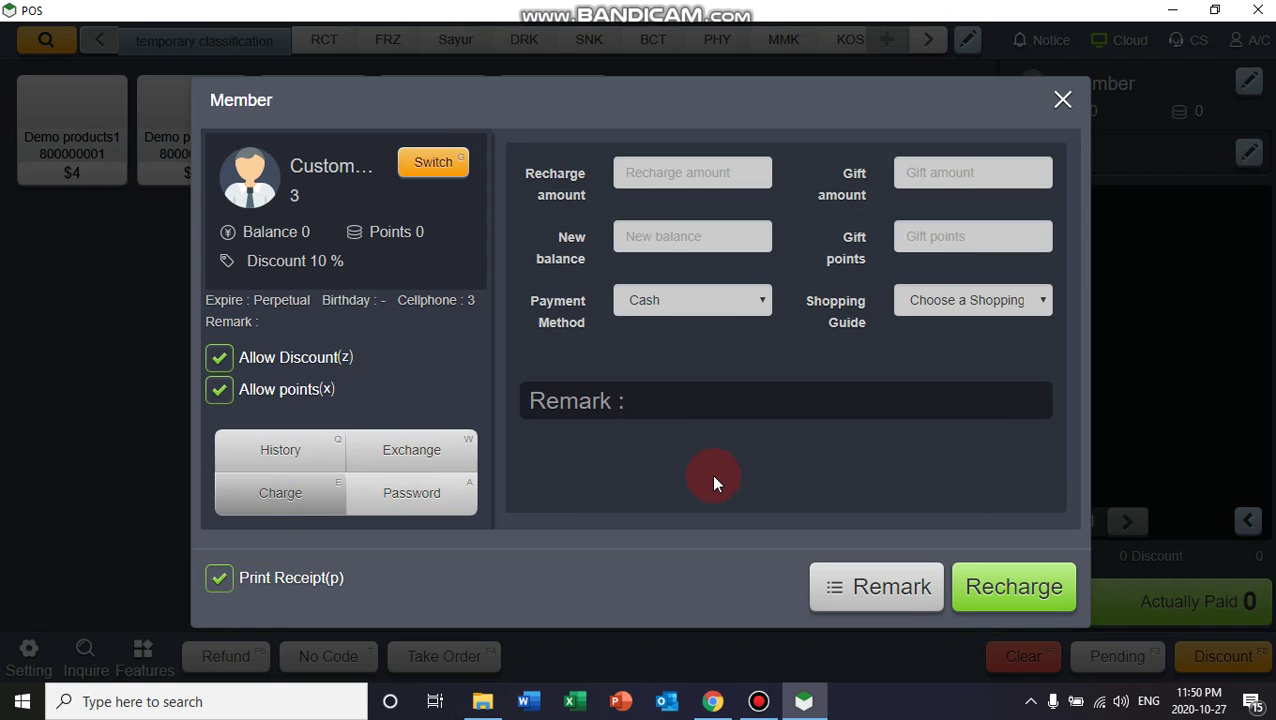
{"action": "left_click", "coordinate": [1060, 100]}
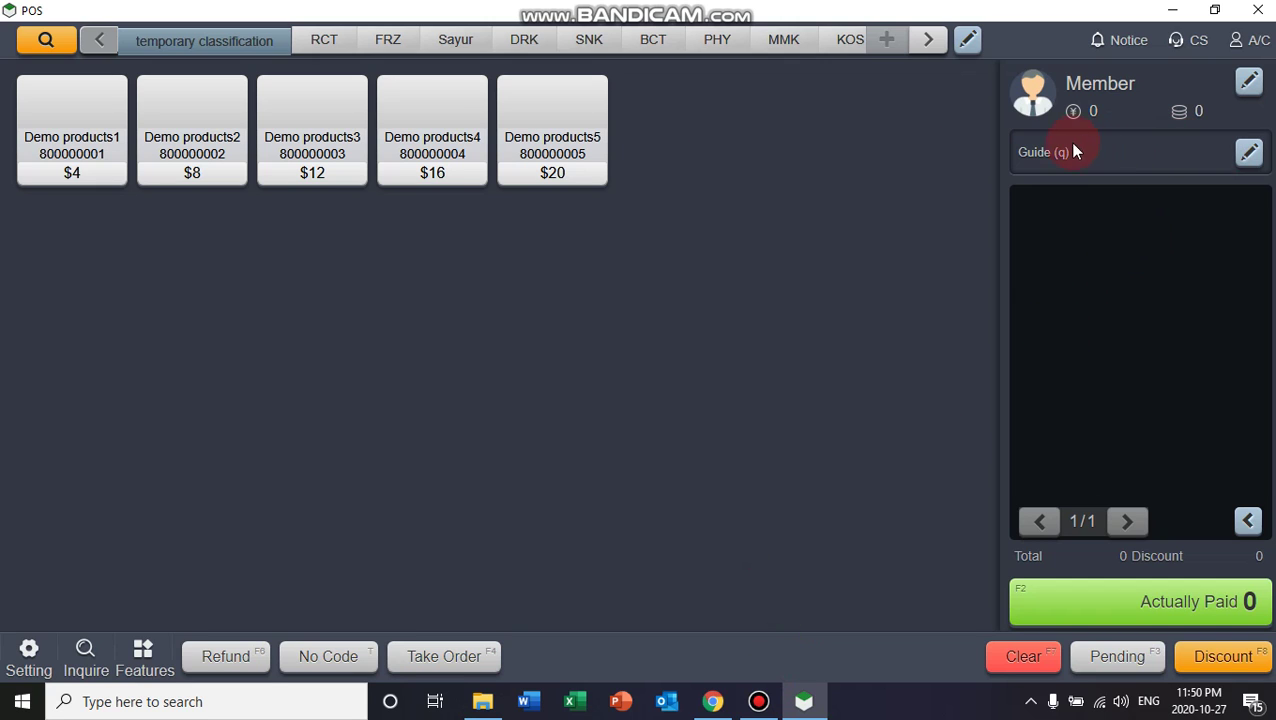
Assign the available shopping guide to the sale and add one Demo products3, two Demo products4 and two Demo products5
{"action": "left_click", "coordinate": [1250, 153]}
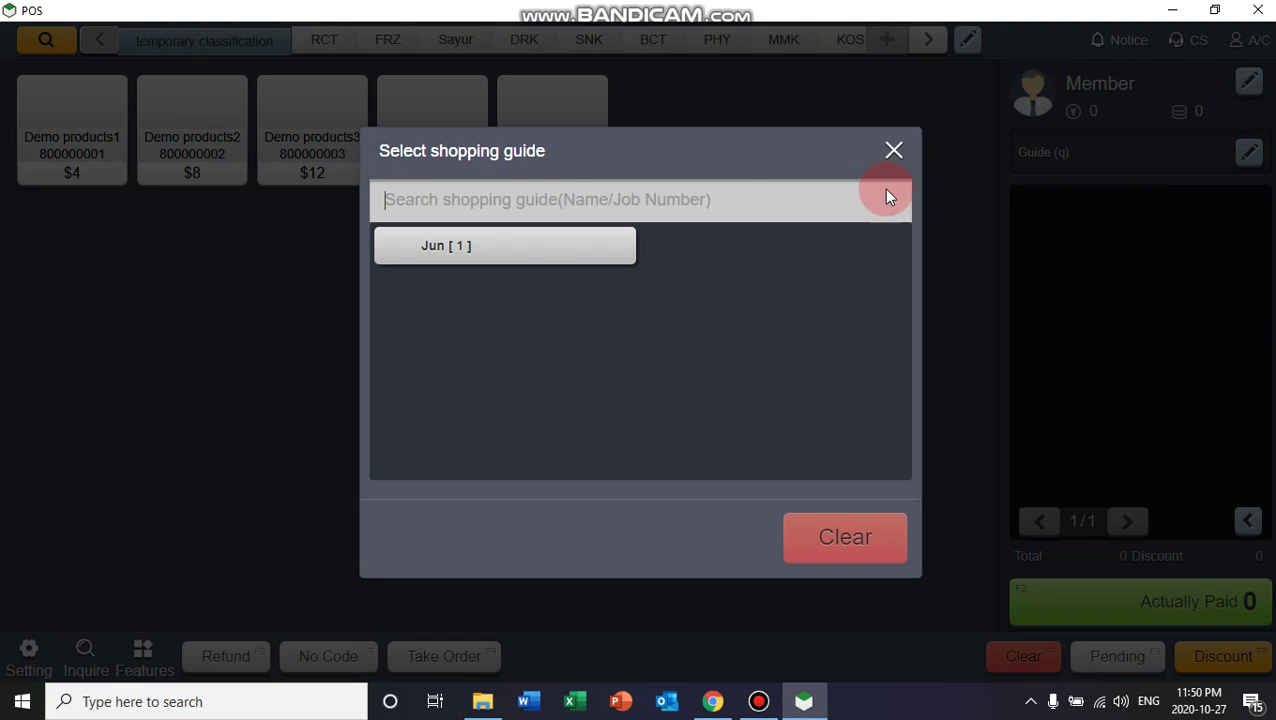
{"action": "left_click", "coordinate": [458, 256]}
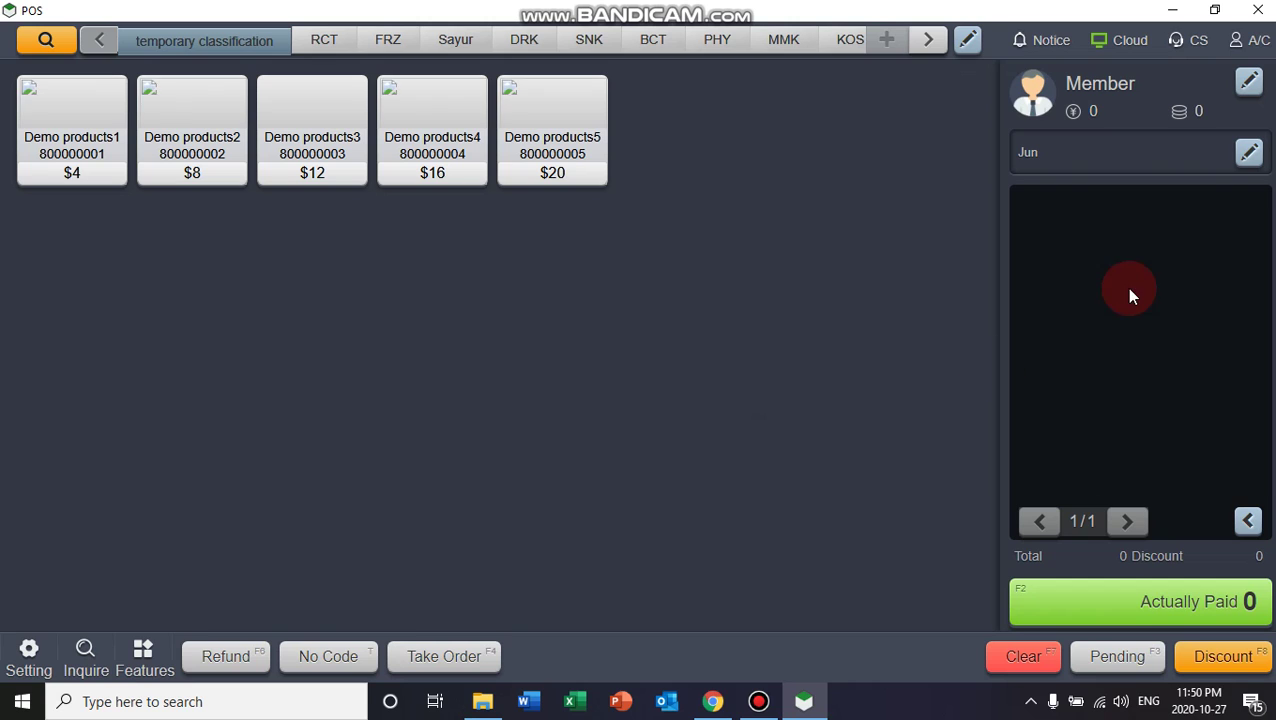
{"action": "left_click", "coordinate": [549, 148]}
{"action": "left_click", "coordinate": [387, 160]}
{"action": "left_click", "coordinate": [320, 145]}
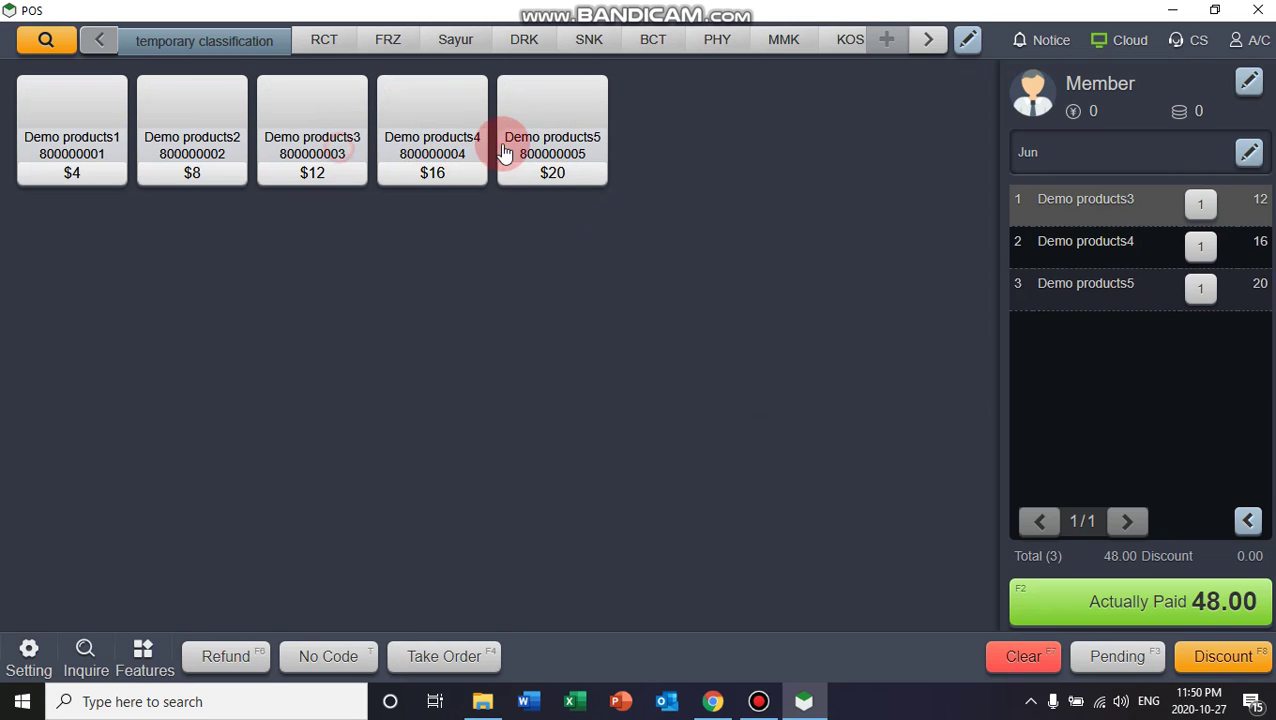
{"action": "left_click", "coordinate": [520, 145]}
{"action": "left_click", "coordinate": [432, 145]}
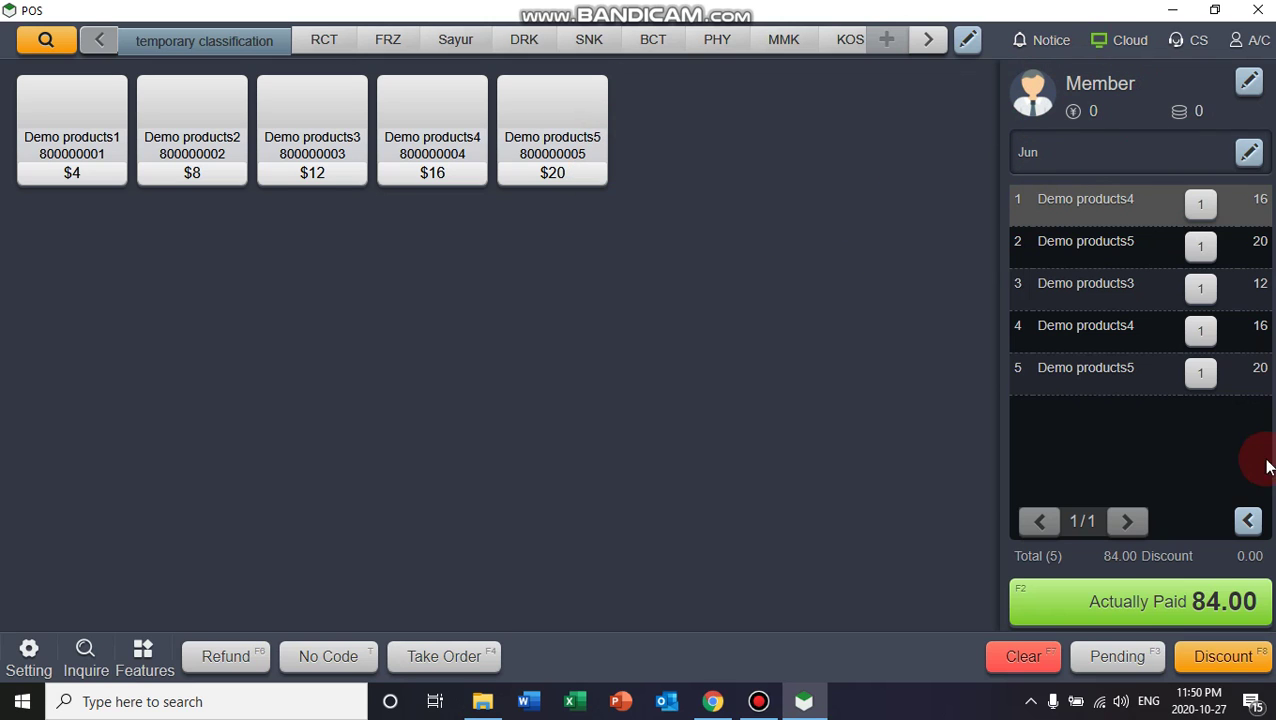
Check out the order with the Cash payment method
{"action": "left_click", "coordinate": [1200, 601]}
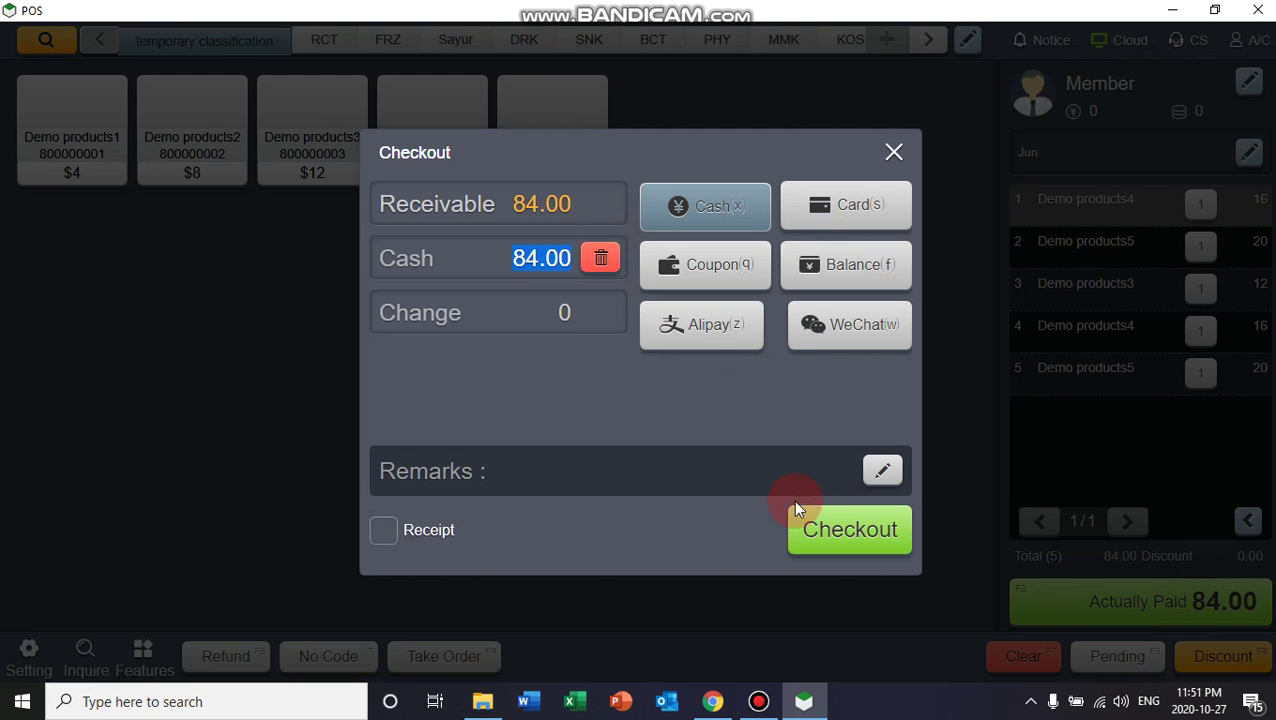
{"action": "left_click", "coordinate": [800, 508]}
Switch to the POSBOX back office in Chrome and examine the shopping guide's product sales in the EE Performance report
{"action": "left_click", "coordinate": [712, 700]}
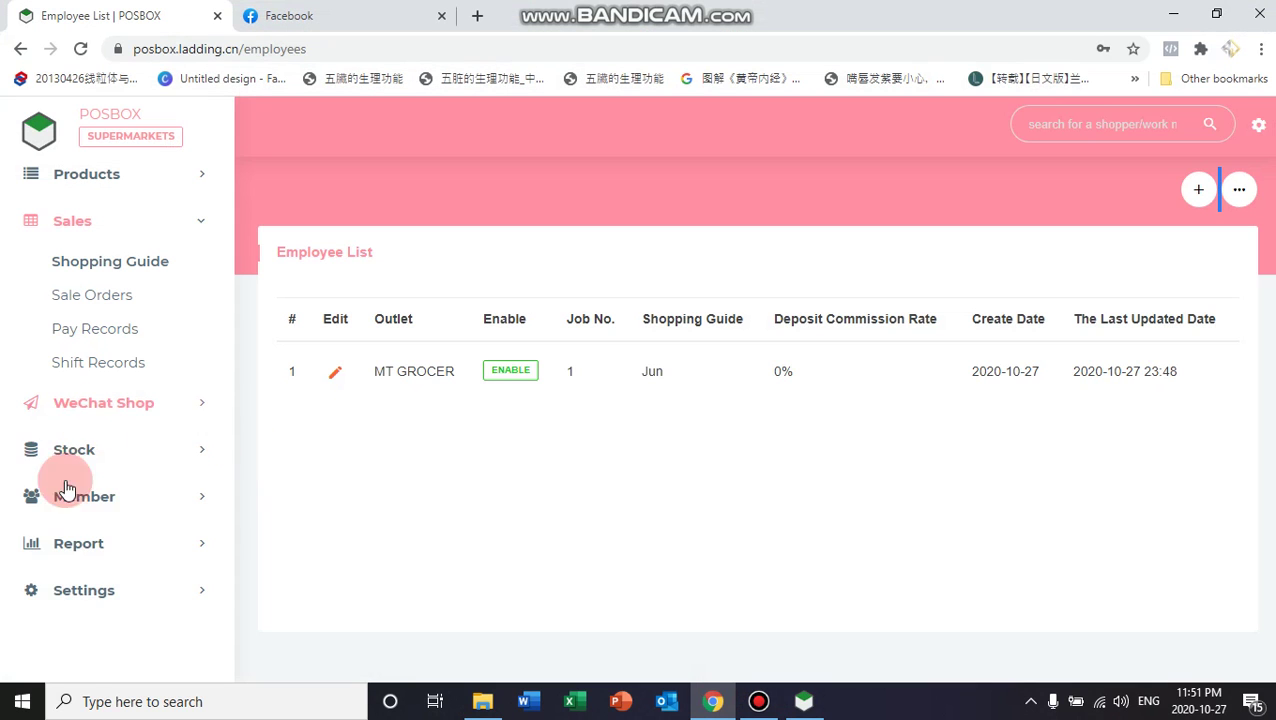
{"action": "left_click", "coordinate": [128, 533]}
{"action": "scroll", "coordinate": [128, 533], "scroll_direction": "down", "scroll_amount": 5}
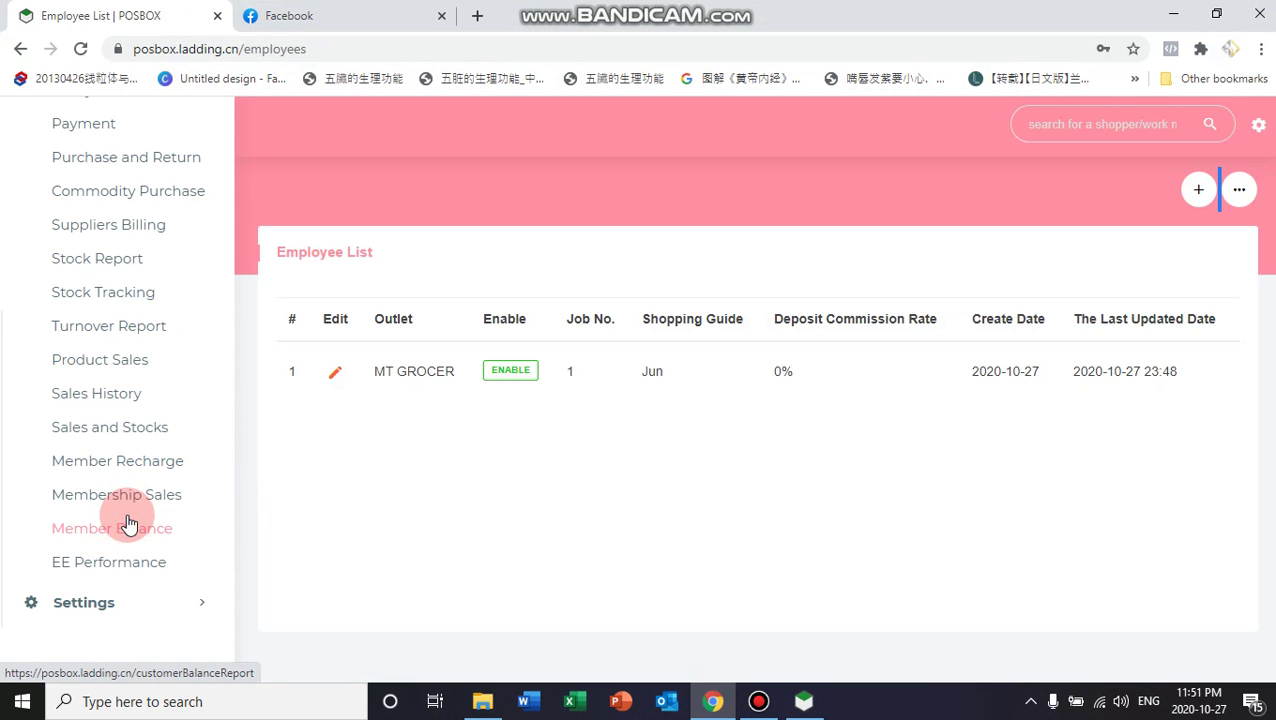
{"action": "left_click", "coordinate": [128, 576]}
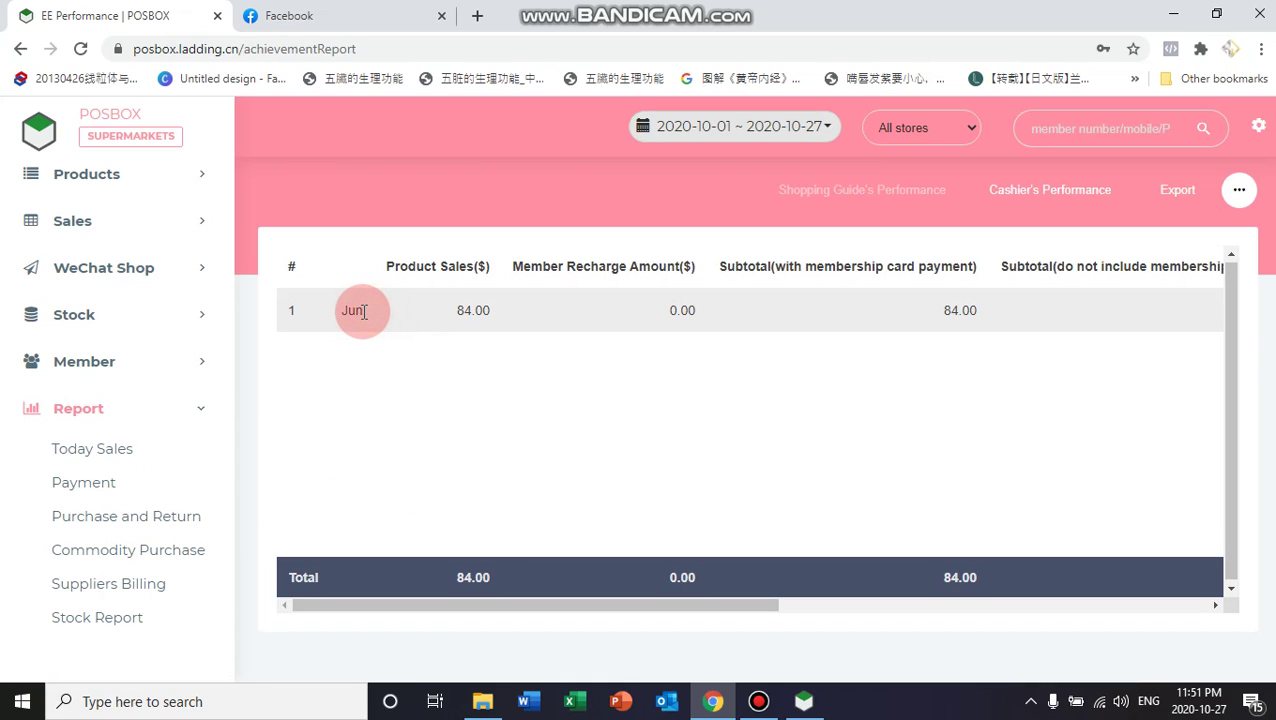
{"action": "left_click_drag", "start_coordinate": [362, 311], "coordinate": [322, 316]}
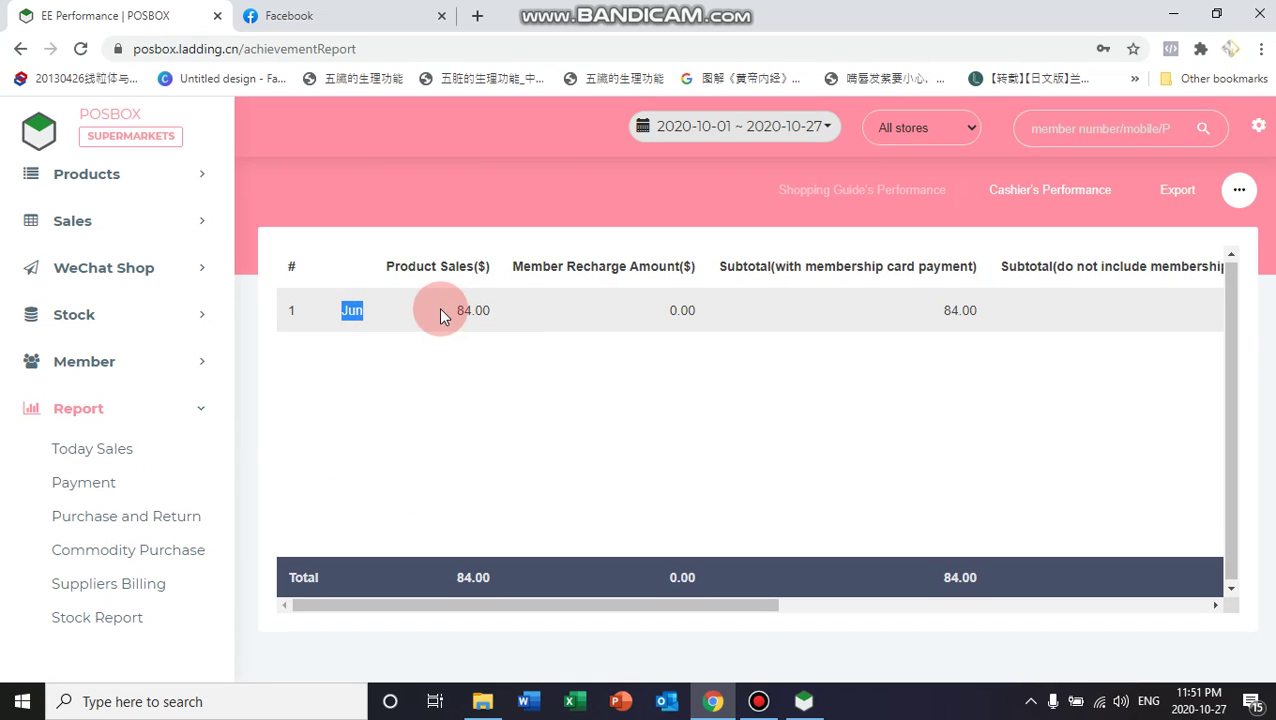
{"action": "left_click_drag", "start_coordinate": [441, 313], "coordinate": [502, 316]}
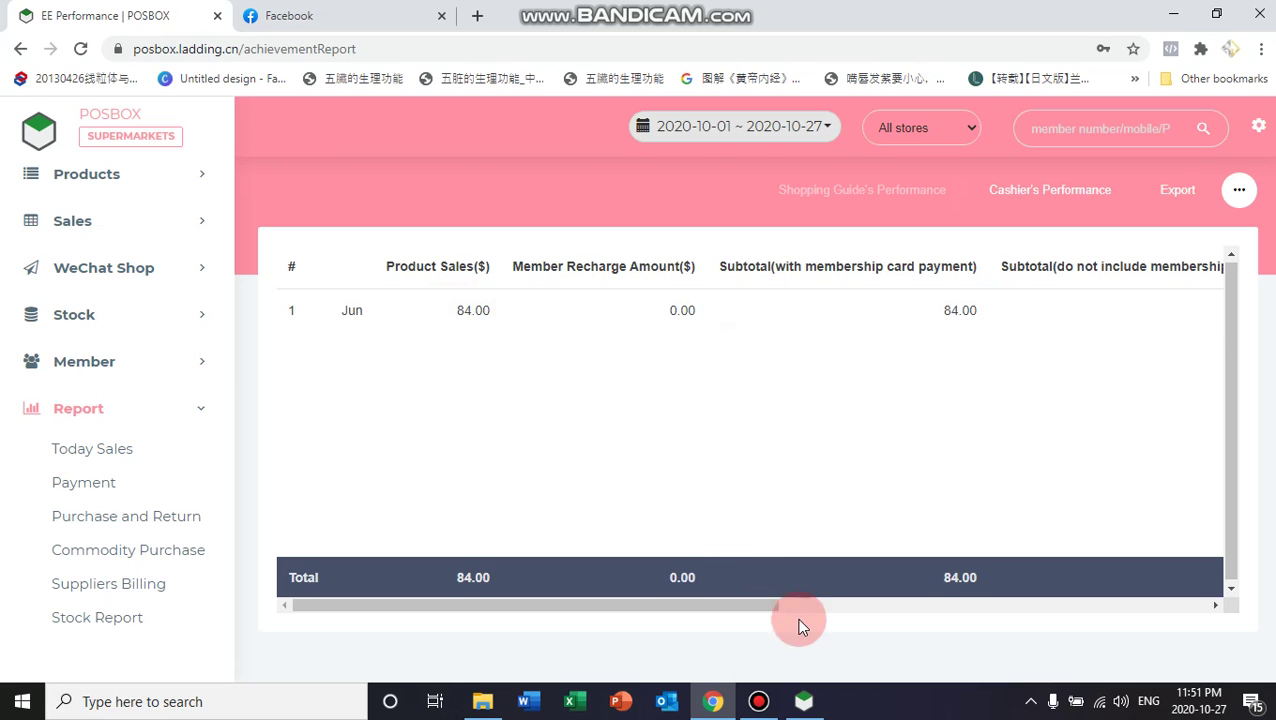
Switch to the POS app, look up the existing member by number and open the member's recharge form
{"action": "left_click", "coordinate": [804, 701]}
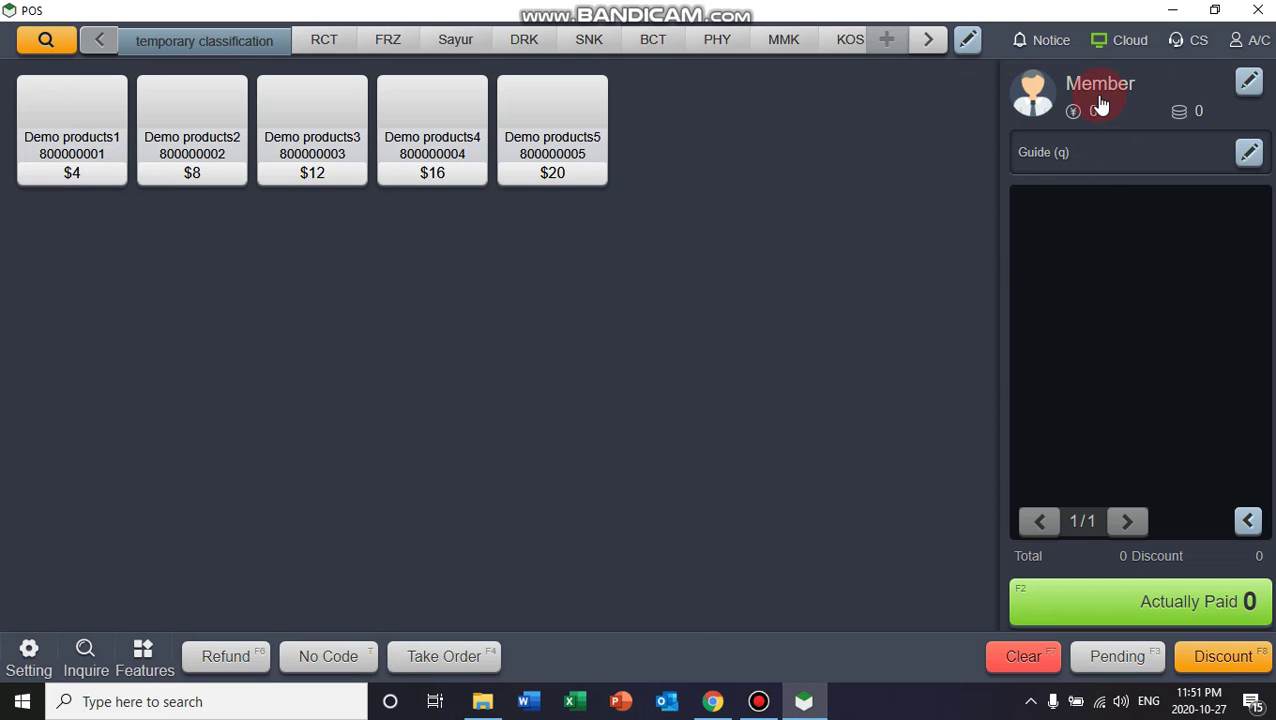
{"action": "left_click", "coordinate": [1264, 88]}
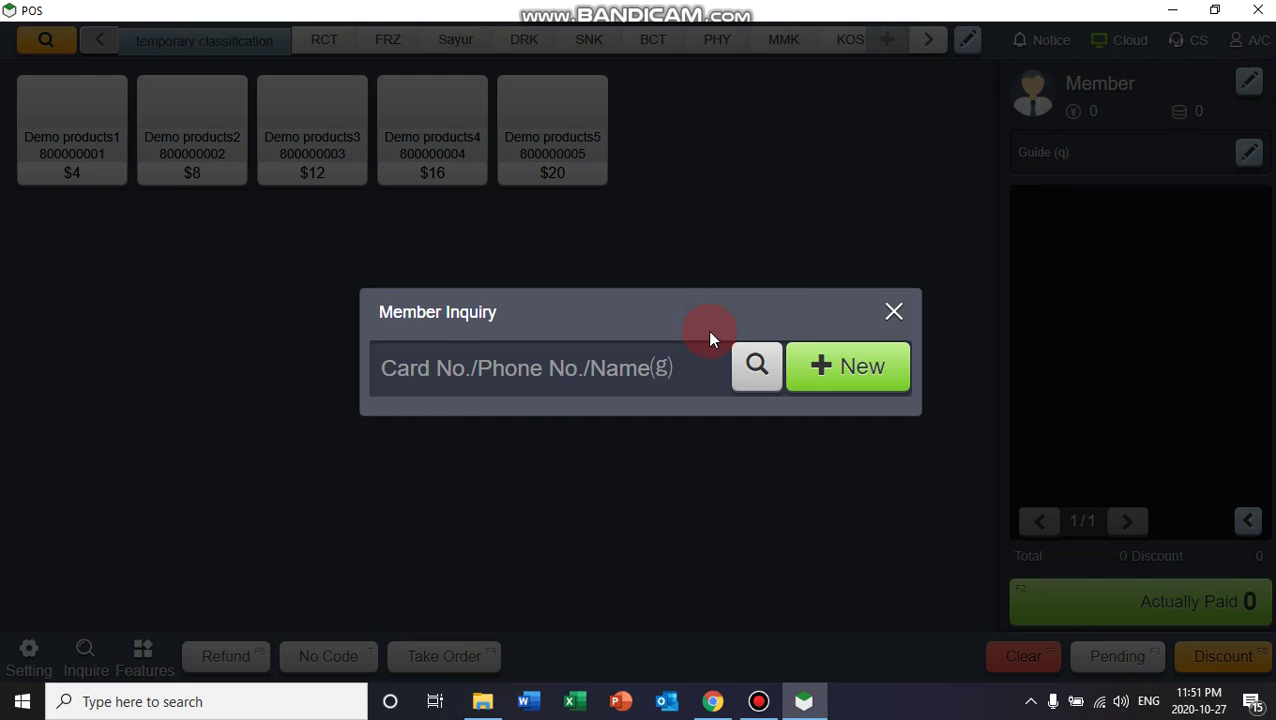
{"action": "type", "text": "3"}
{"action": "key", "text": "Return"}
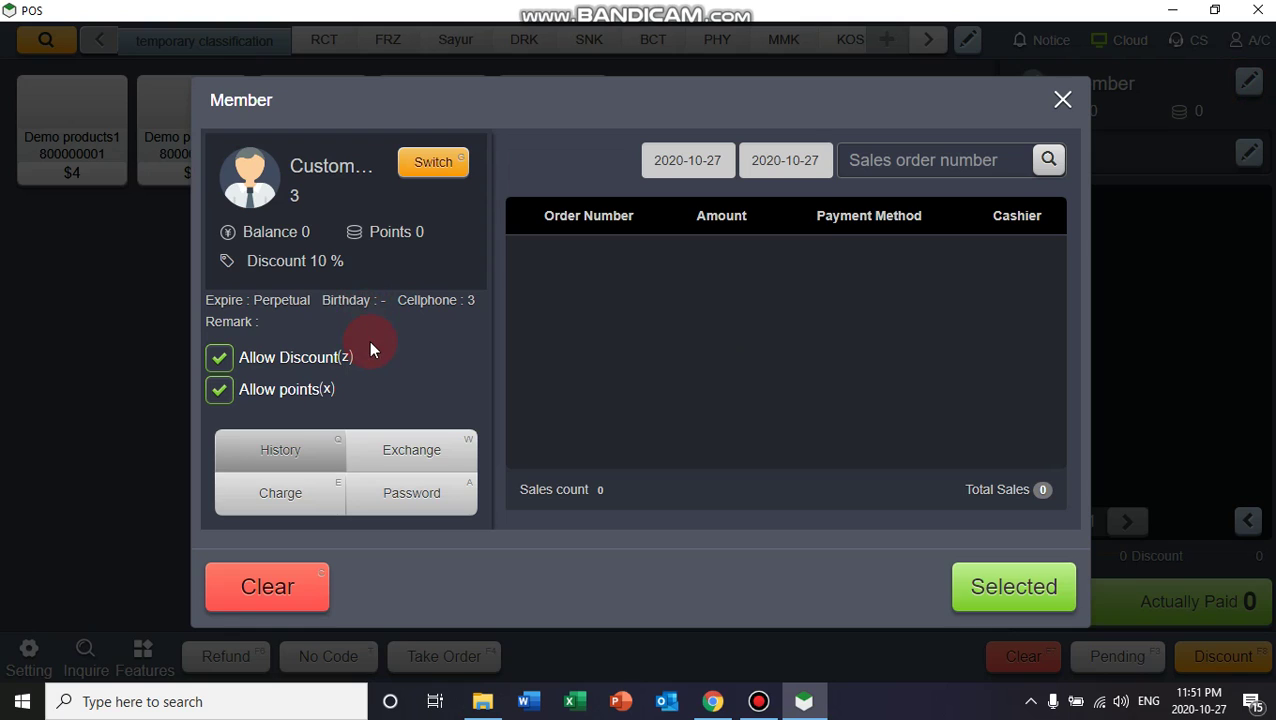
{"action": "left_click", "coordinate": [296, 490]}
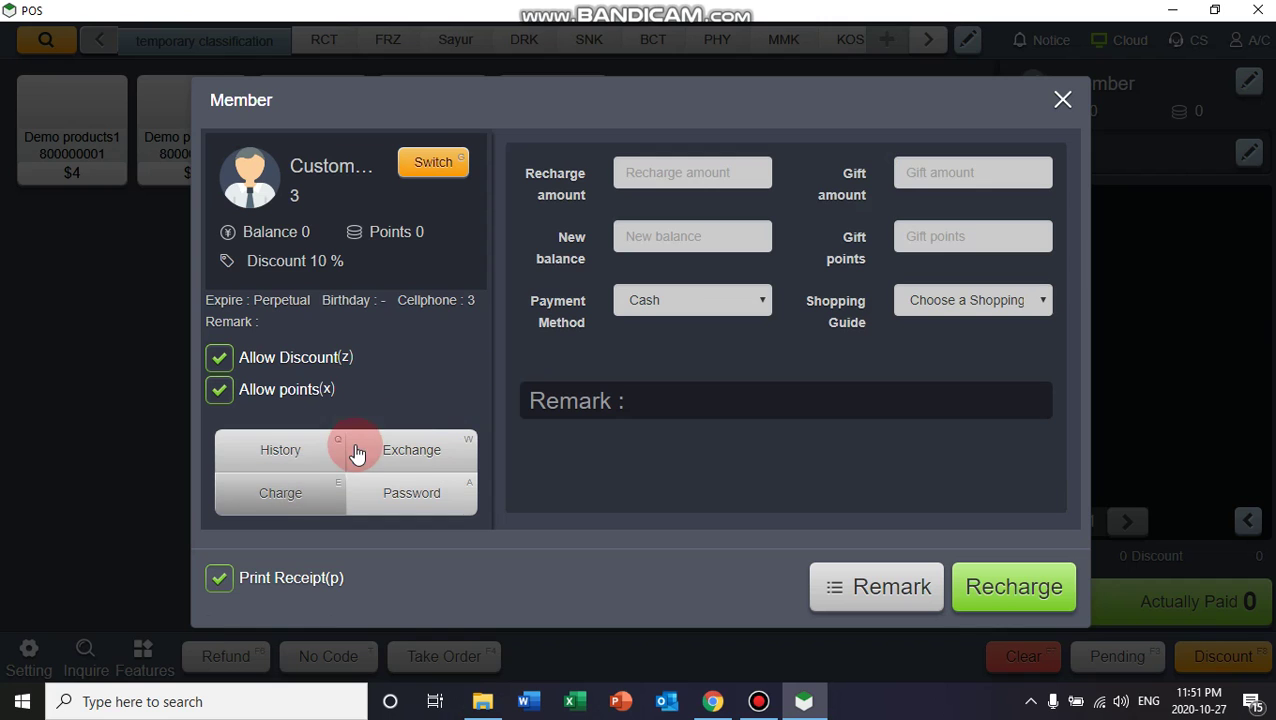
Recharge the member's account with 50 in Cash, crediting the available shopping guide, and close the member dialog
{"action": "left_click", "coordinate": [689, 163]}
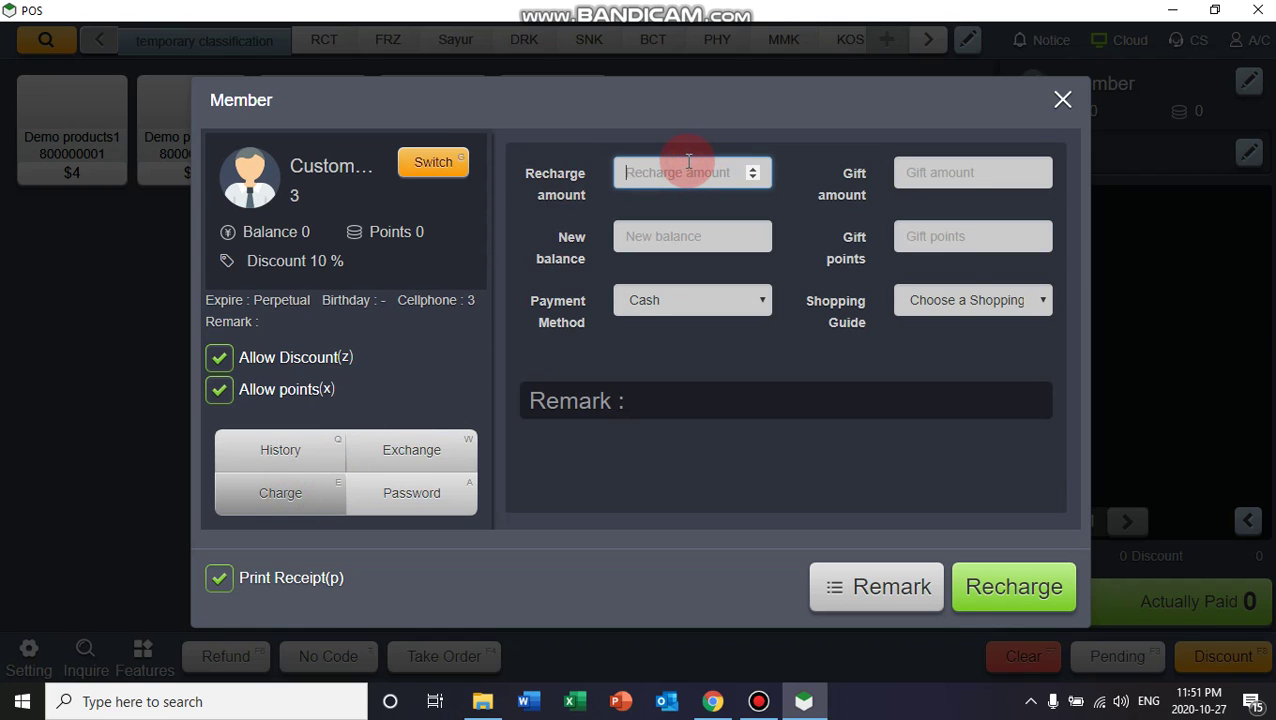
{"action": "type", "text": "50"}
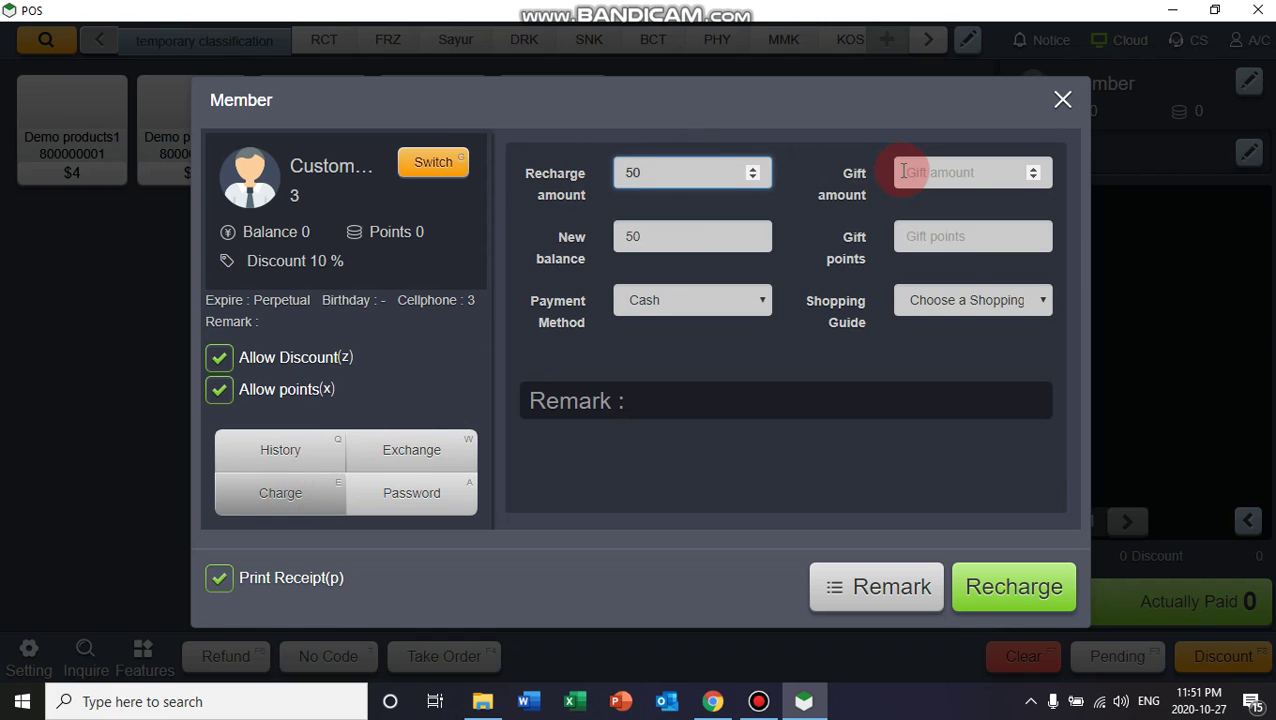
{"action": "left_click", "coordinate": [903, 171]}
{"action": "left_click", "coordinate": [928, 298]}
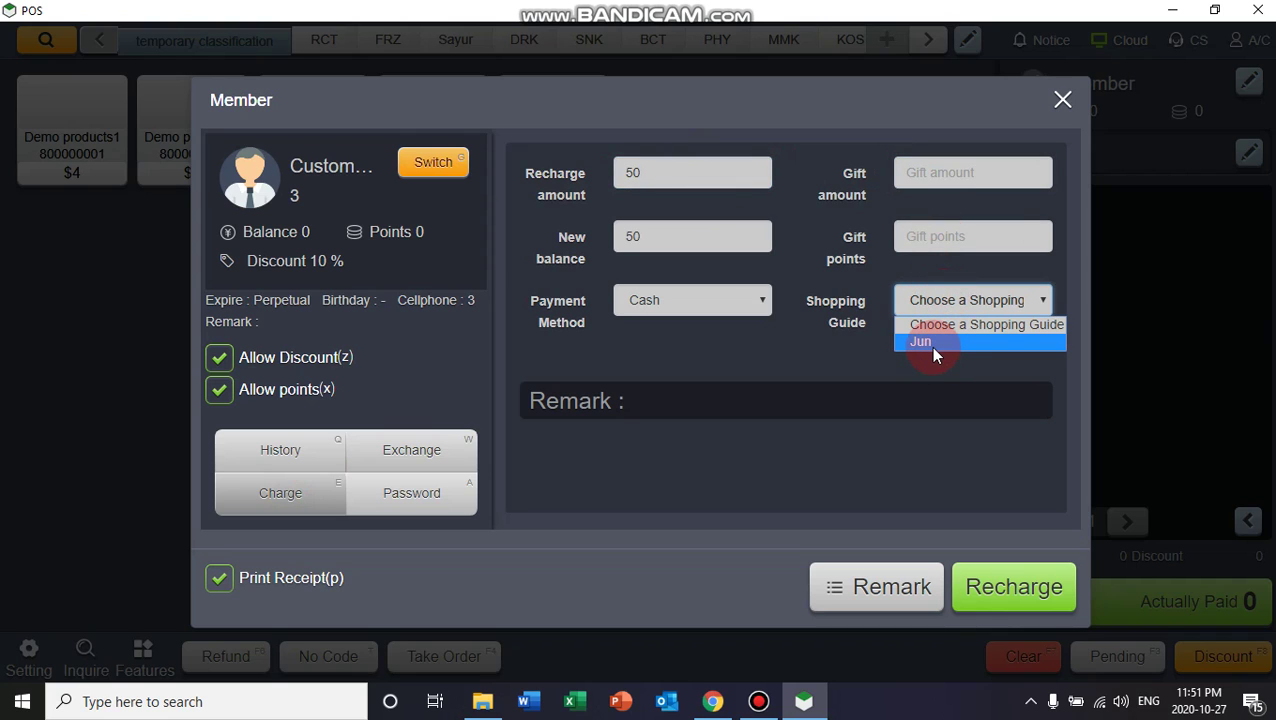
{"action": "left_click", "coordinate": [932, 345]}
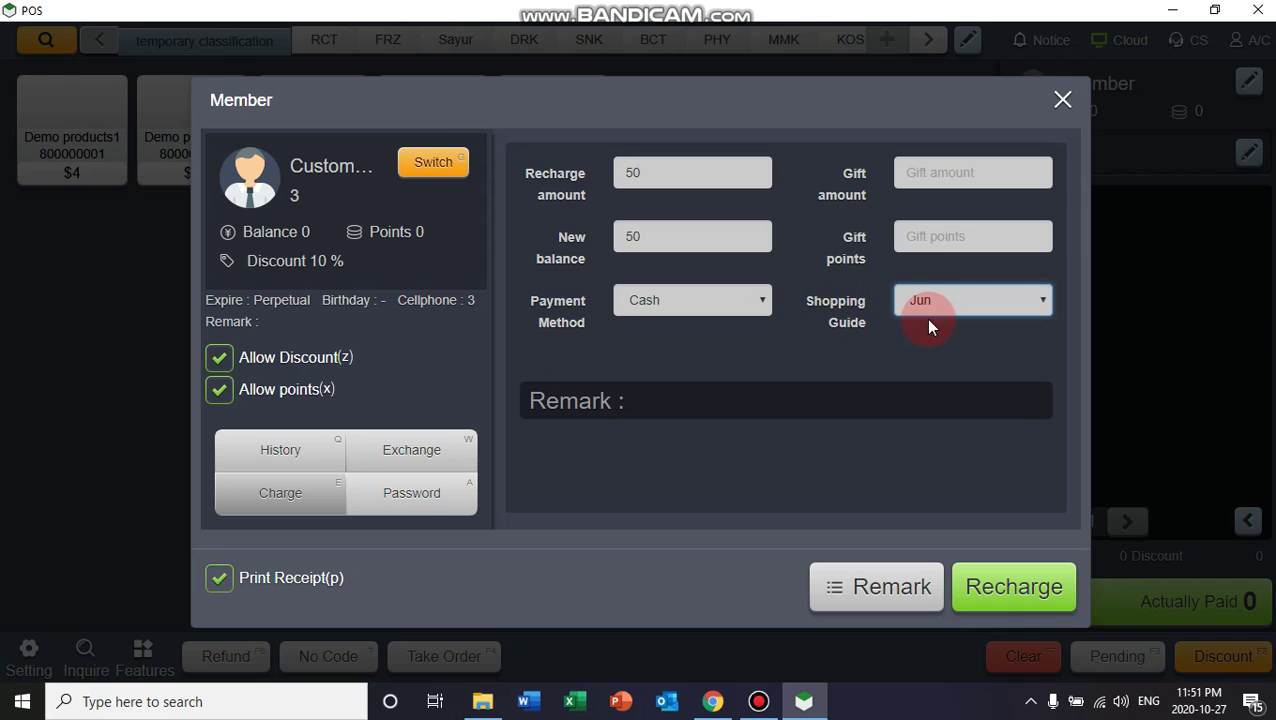
{"action": "left_click", "coordinate": [1017, 600]}
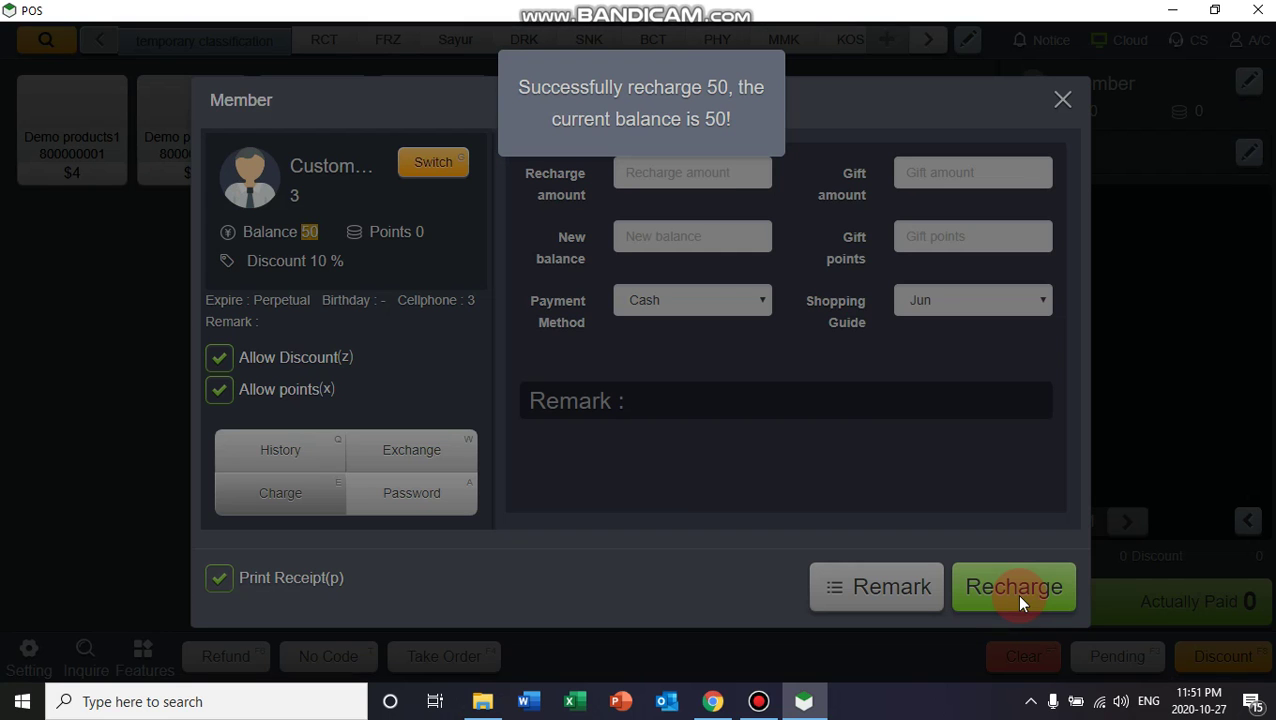
{"action": "left_click", "coordinate": [692, 175]}
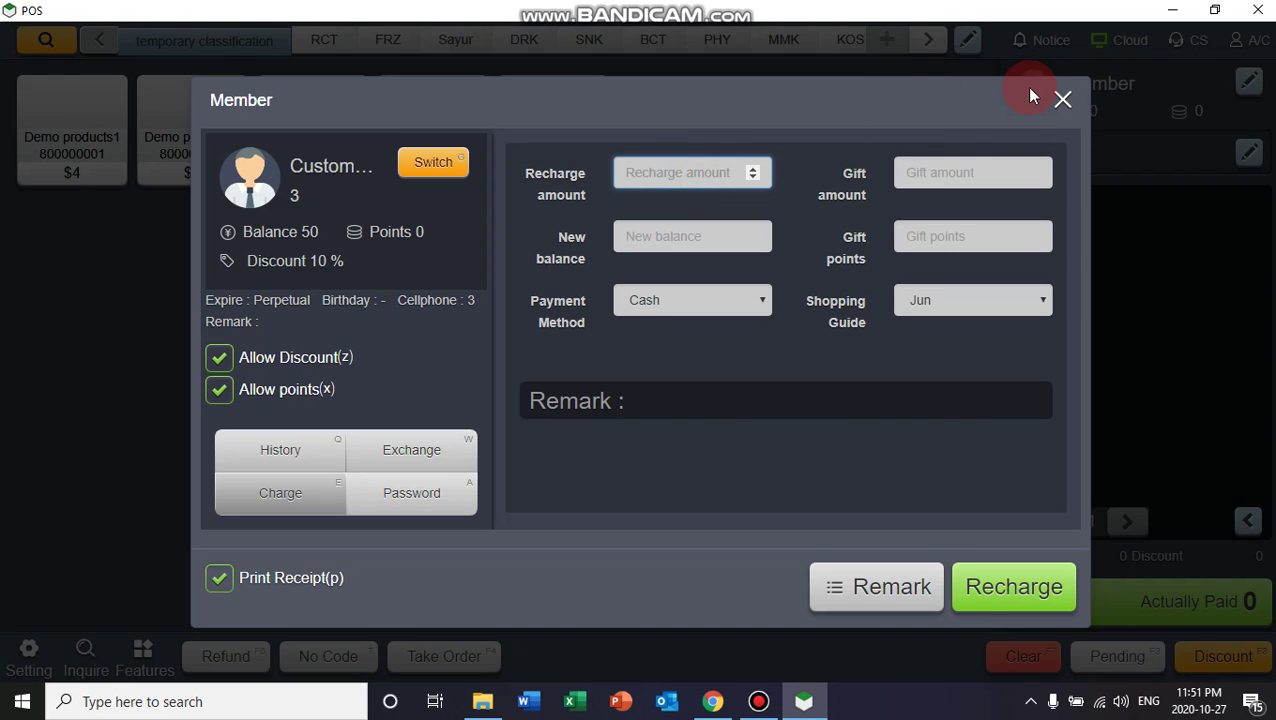
{"action": "left_click", "coordinate": [1062, 99]}
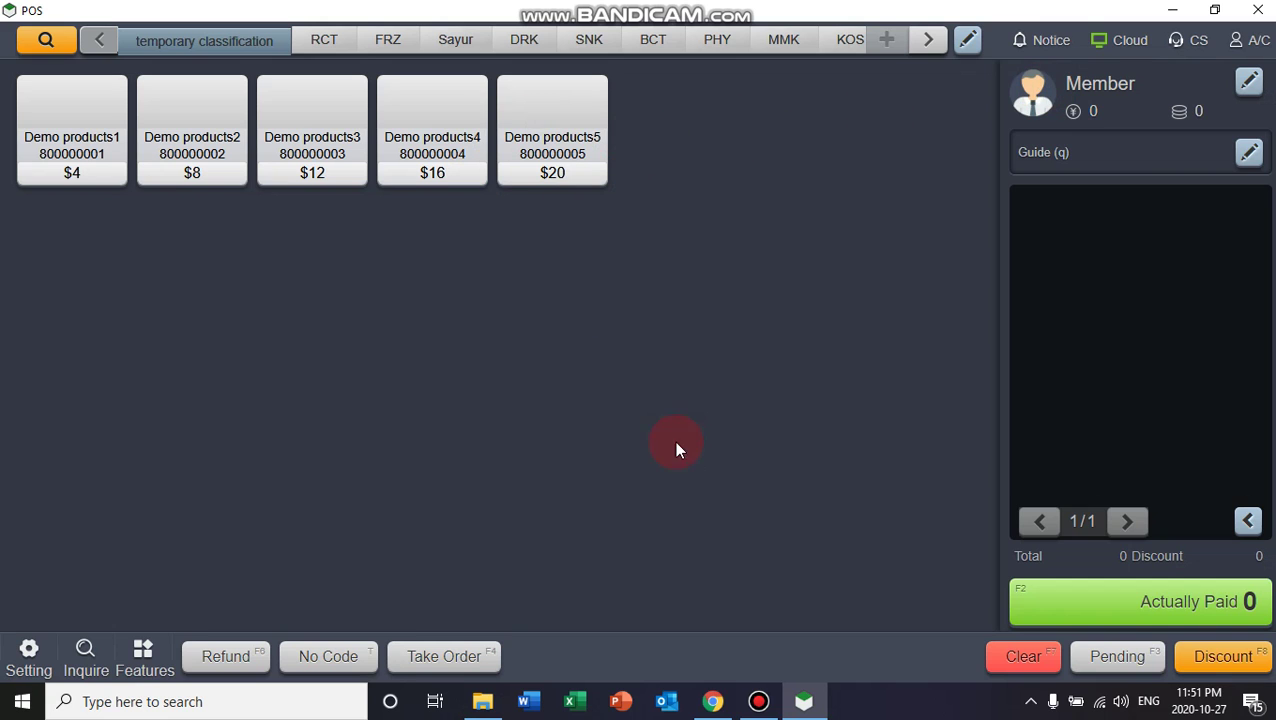
Switch to Chrome, refresh the EE Performance report and examine the guide's product sales, member recharge amount and subtotal with membership card payment
{"action": "left_click", "coordinate": [712, 701]}
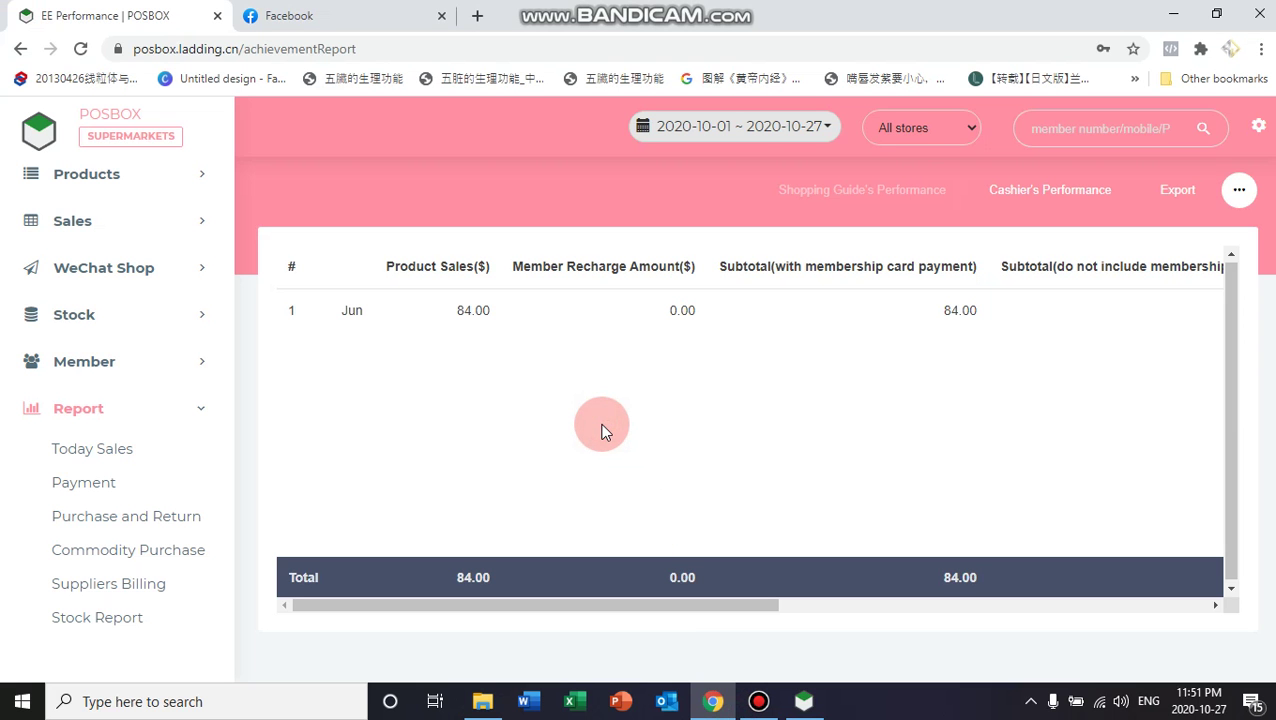
{"action": "key", "text": "F5"}
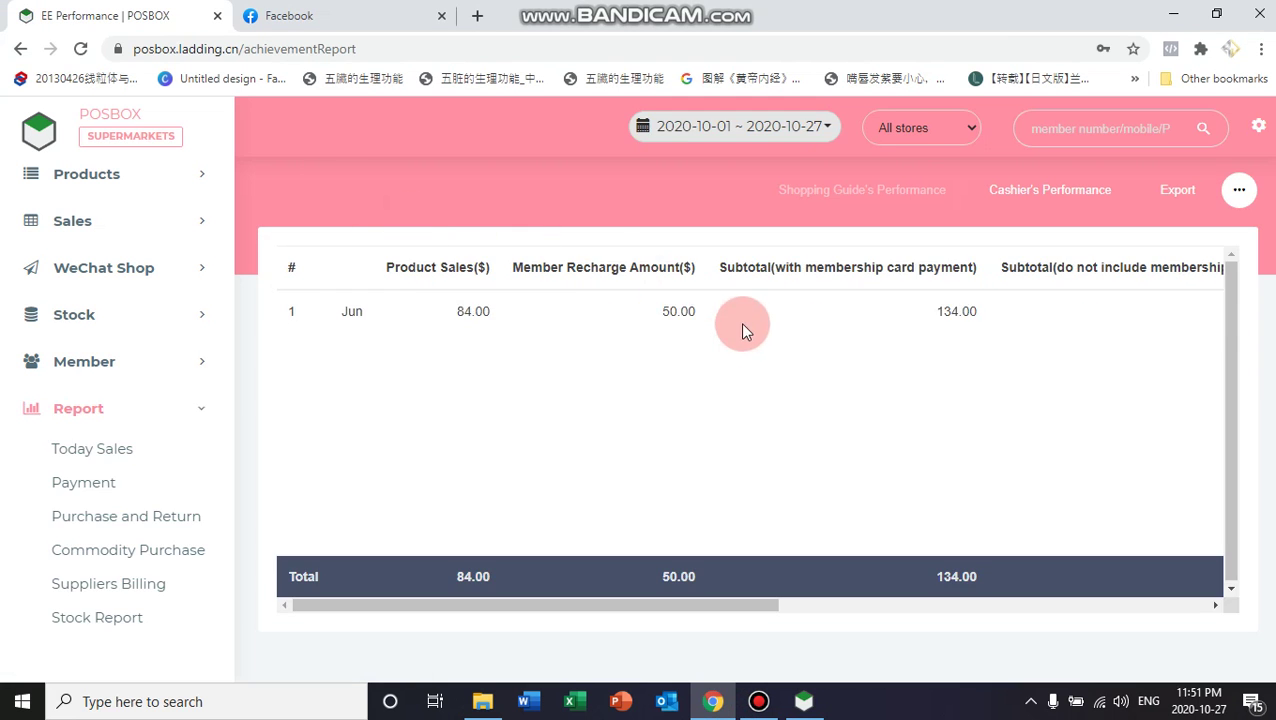
{"action": "left_click_drag", "start_coordinate": [636, 314], "coordinate": [741, 316]}
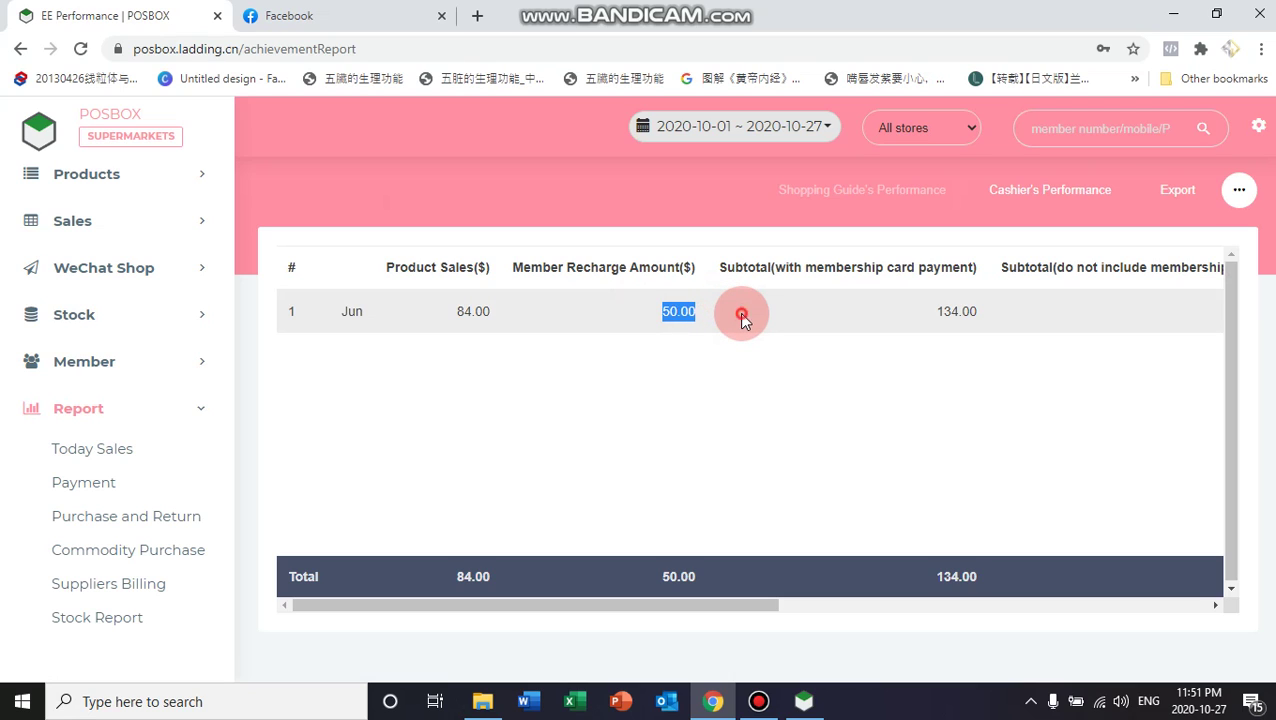
{"action": "left_click", "coordinate": [741, 316]}
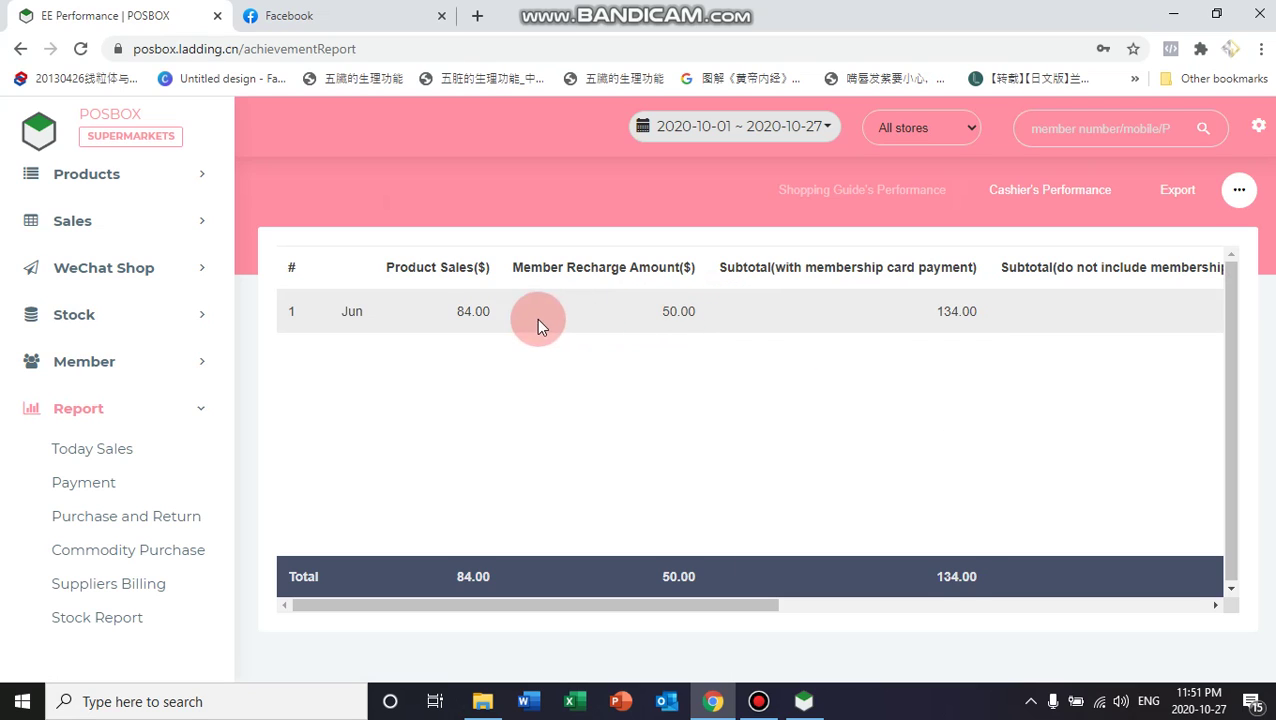
{"action": "left_click_drag", "start_coordinate": [423, 315], "coordinate": [515, 318]}
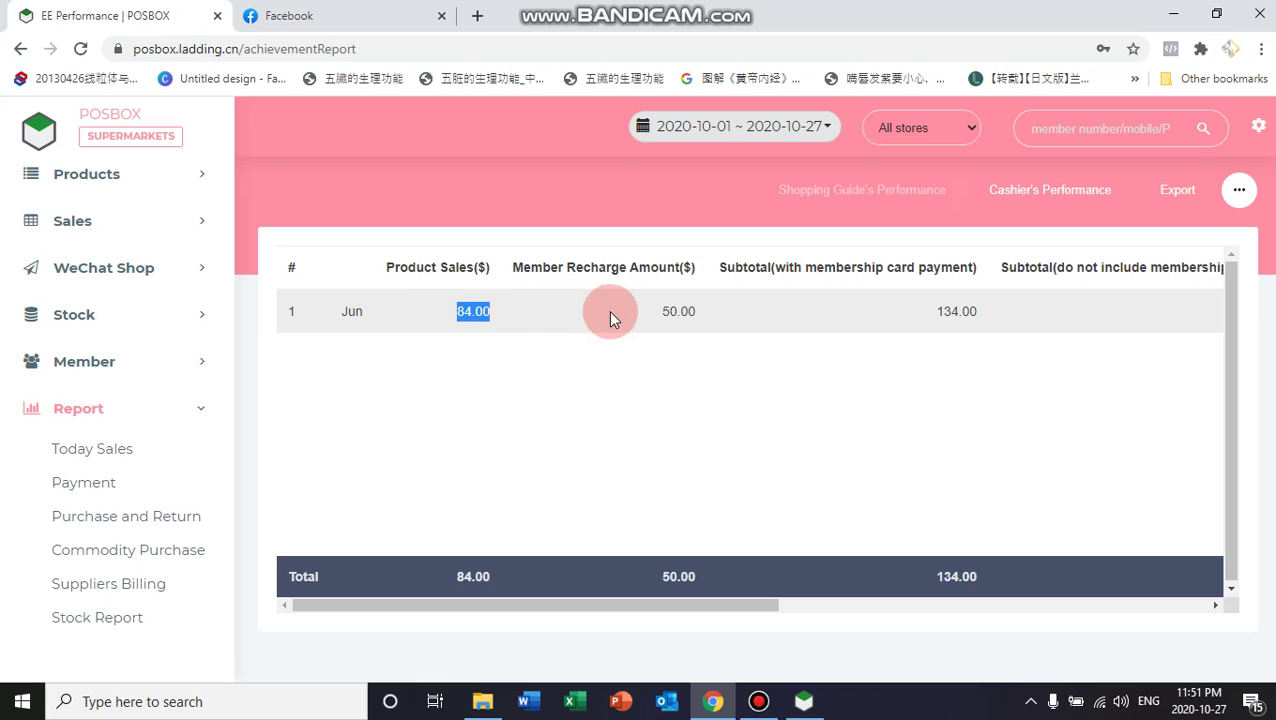
{"action": "left_click_drag", "start_coordinate": [612, 318], "coordinate": [641, 262]}
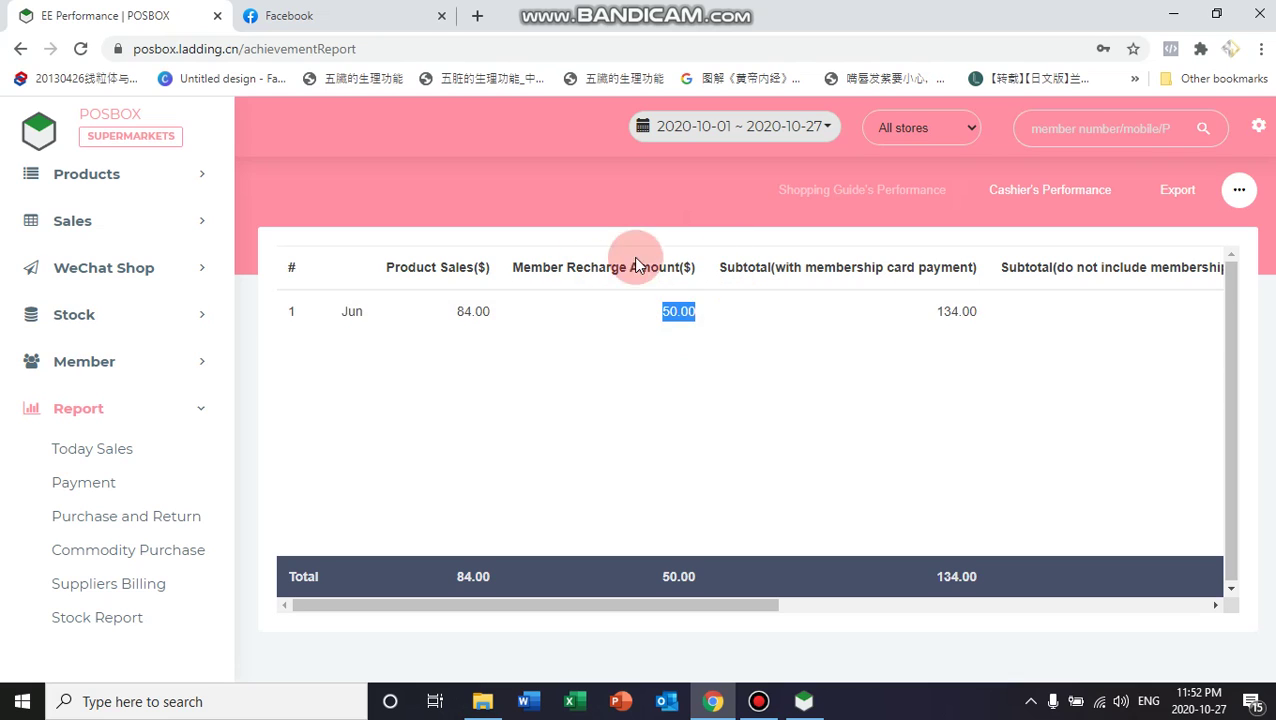
{"action": "left_click", "coordinate": [697, 358]}
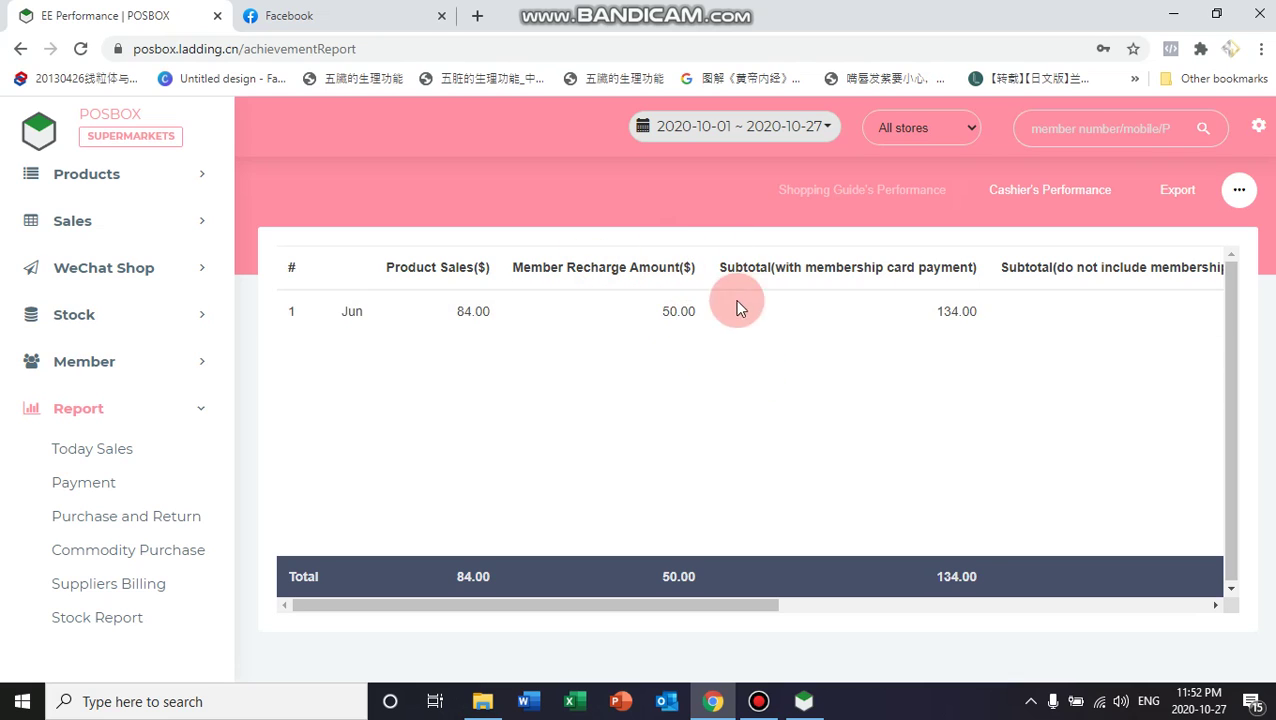
{"action": "left_click_drag", "start_coordinate": [899, 323], "coordinate": [1021, 316]}
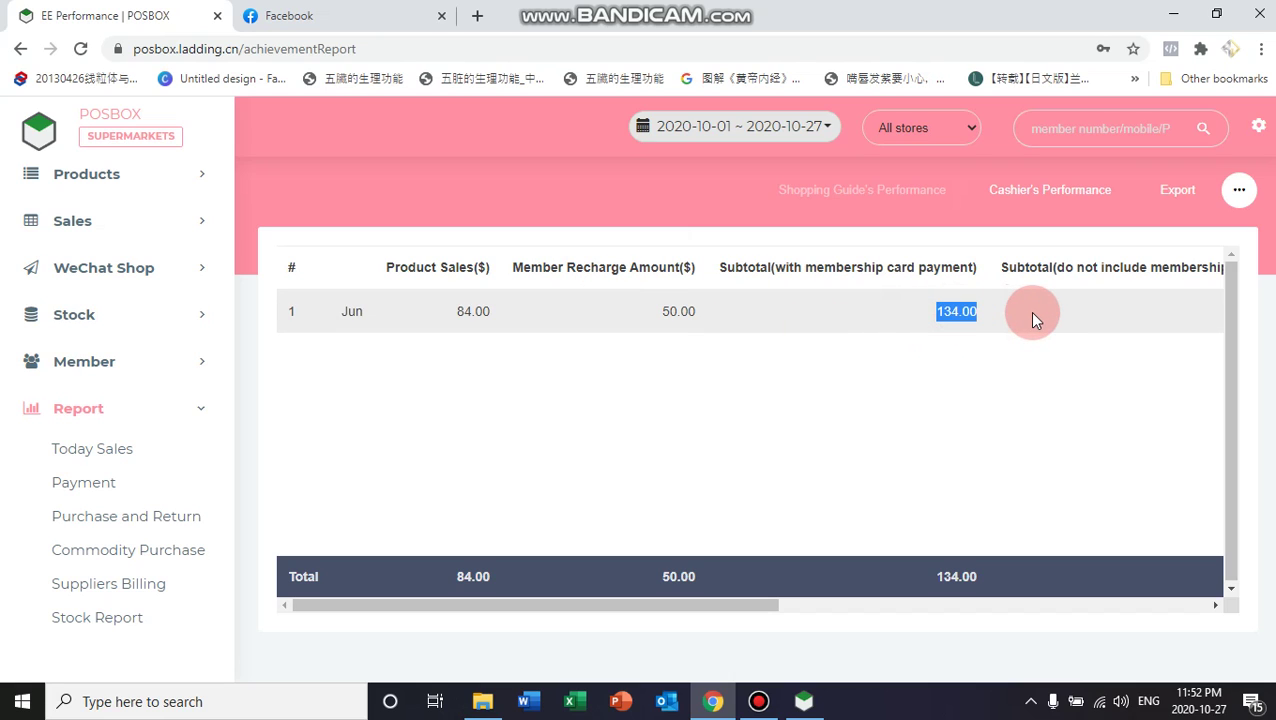
Filter the shopping guide's performance report to today and examine the subtotal with membership card payment
{"action": "left_click", "coordinate": [804, 138]}
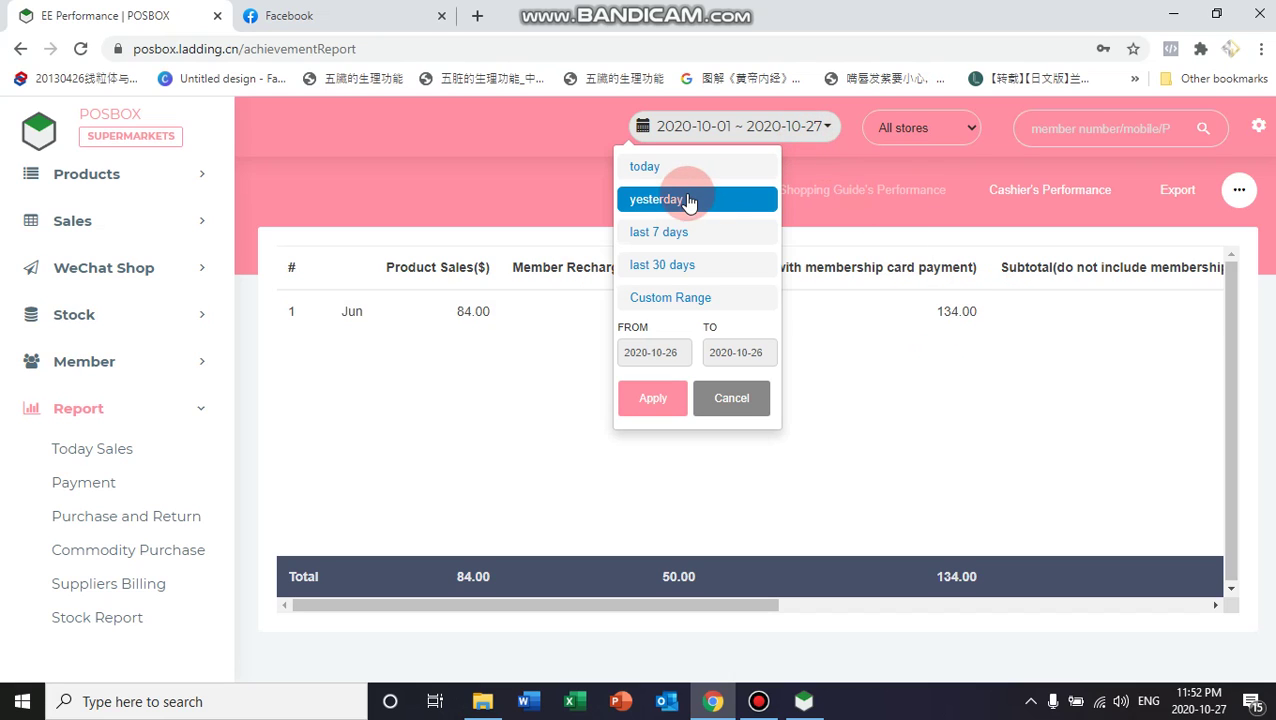
{"action": "left_click", "coordinate": [641, 169]}
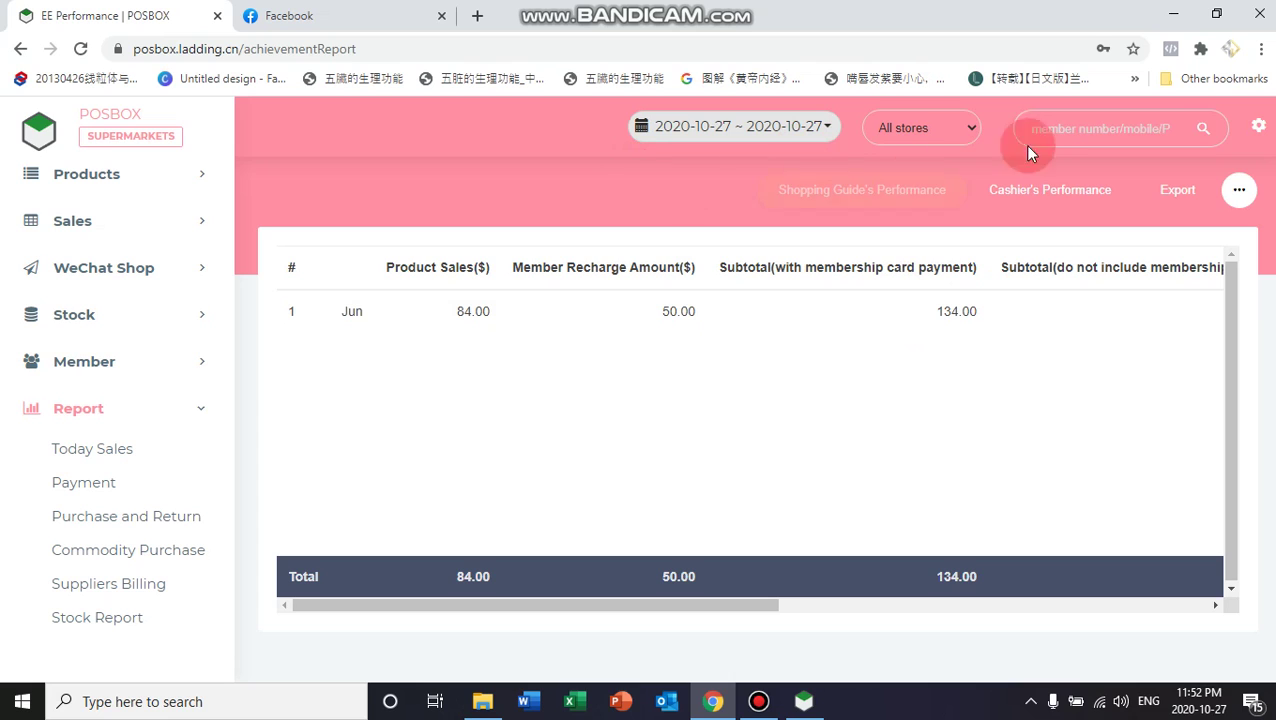
{"action": "left_click", "coordinate": [1185, 128]}
{"action": "left_click", "coordinate": [1205, 128]}
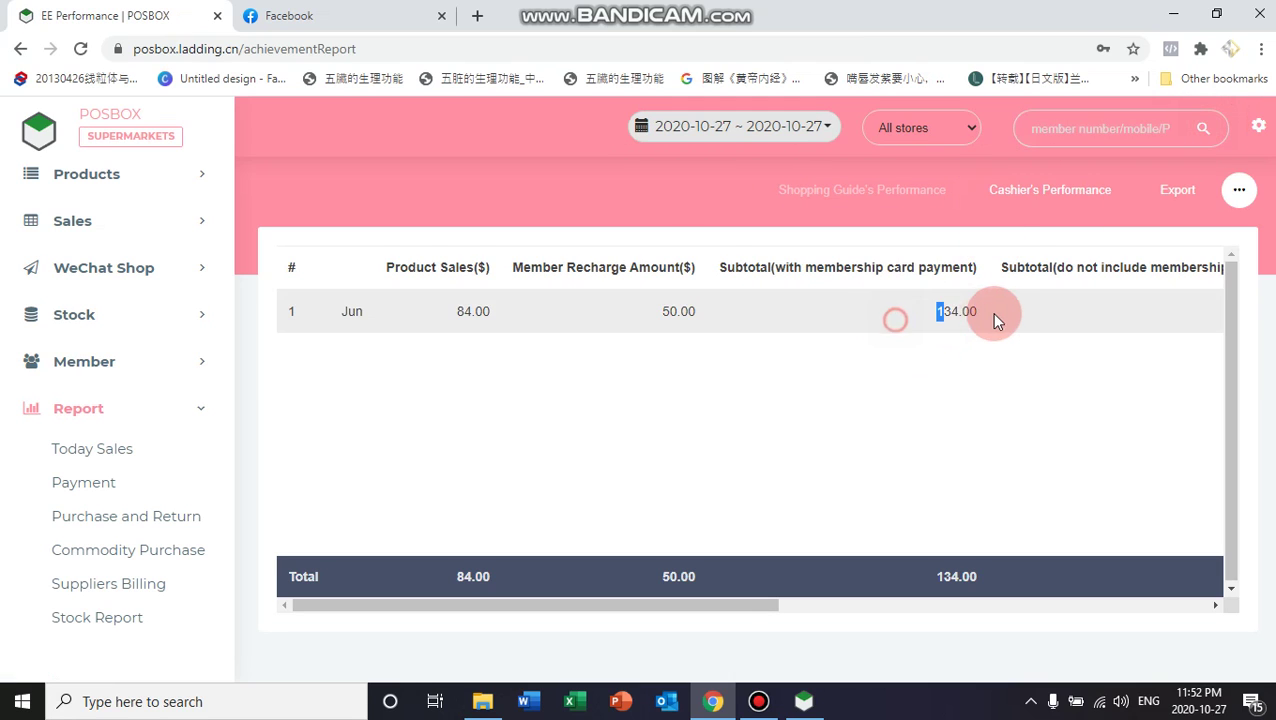
{"action": "left_click_drag", "start_coordinate": [994, 318], "coordinate": [965, 320]}
{"action": "left_click", "coordinate": [843, 368]}
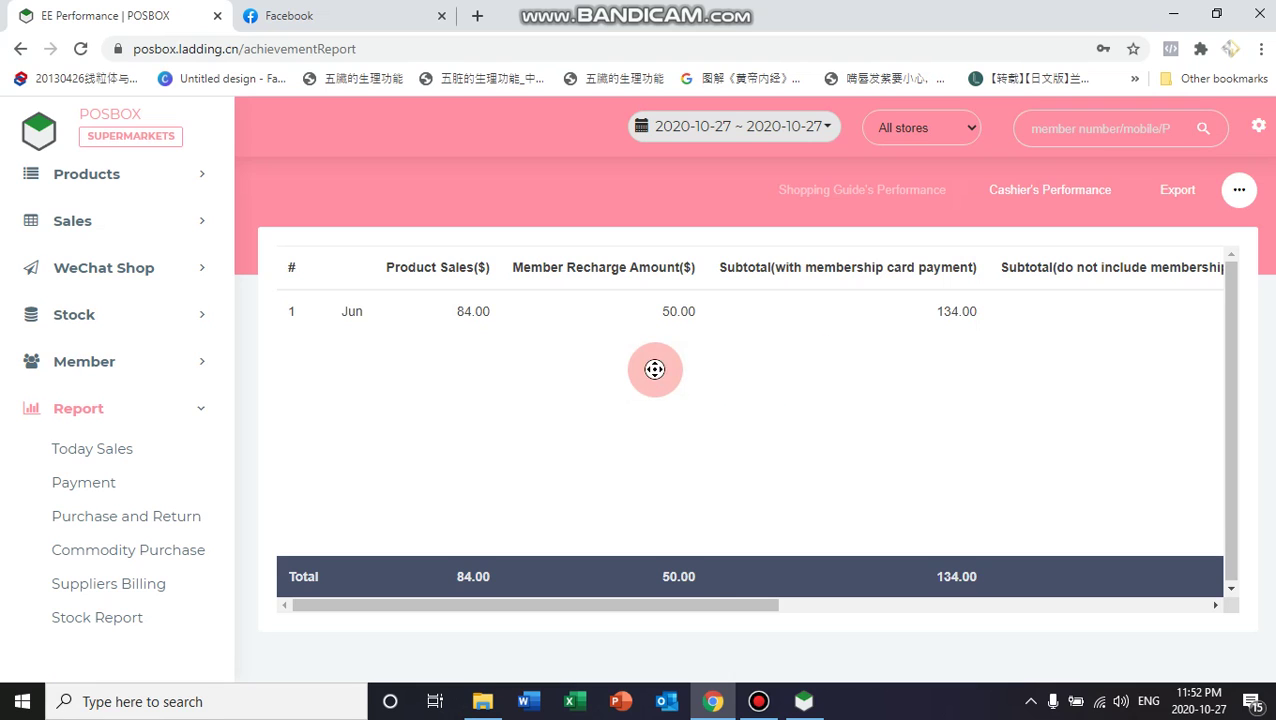
{"action": "left_click_drag", "start_coordinate": [654, 369], "coordinate": [584, 373]}
{"action": "left_click", "coordinate": [727, 262]}
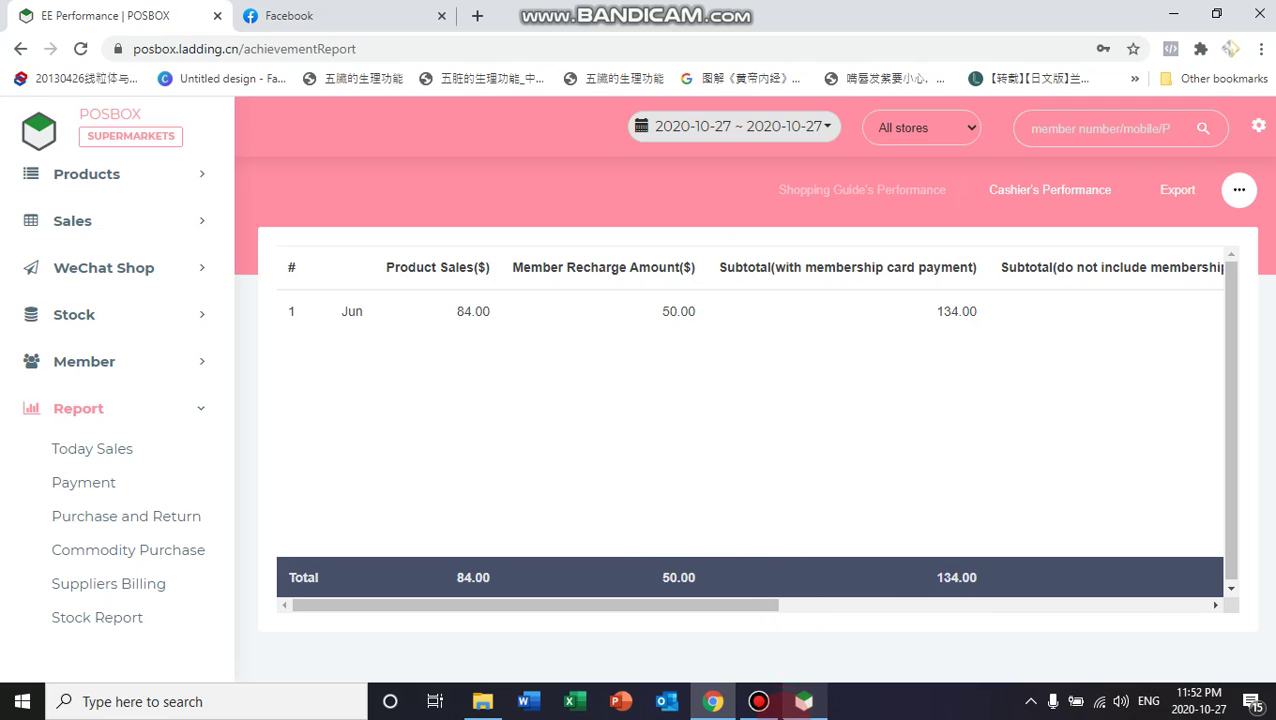
Switch to the POS app and add two Demo products4 and two Demo products5 to a new sale
{"action": "left_click", "coordinate": [803, 701]}
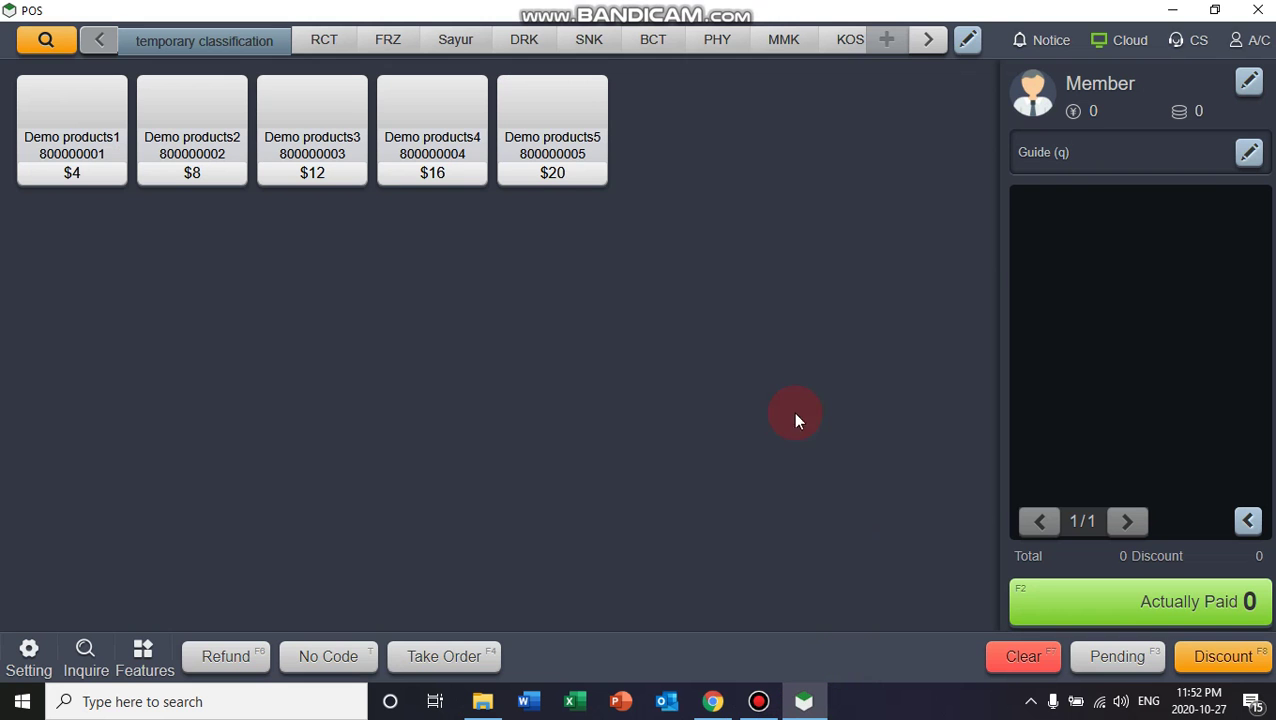
{"action": "left_click", "coordinate": [505, 172]}
{"action": "left_click", "coordinate": [445, 165]}
{"action": "left_click", "coordinate": [445, 165]}
{"action": "left_click", "coordinate": [548, 160]}
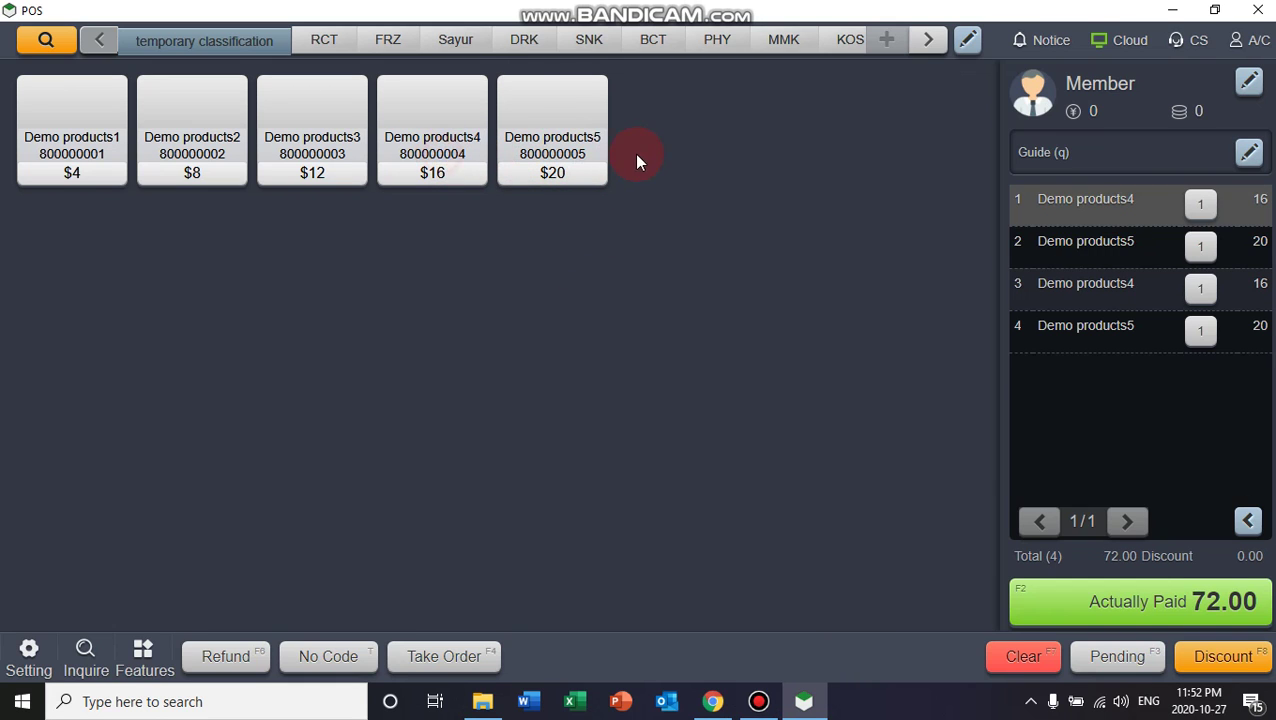
Look up the recharged member and select that member for the sale
{"action": "left_click", "coordinate": [1248, 83]}
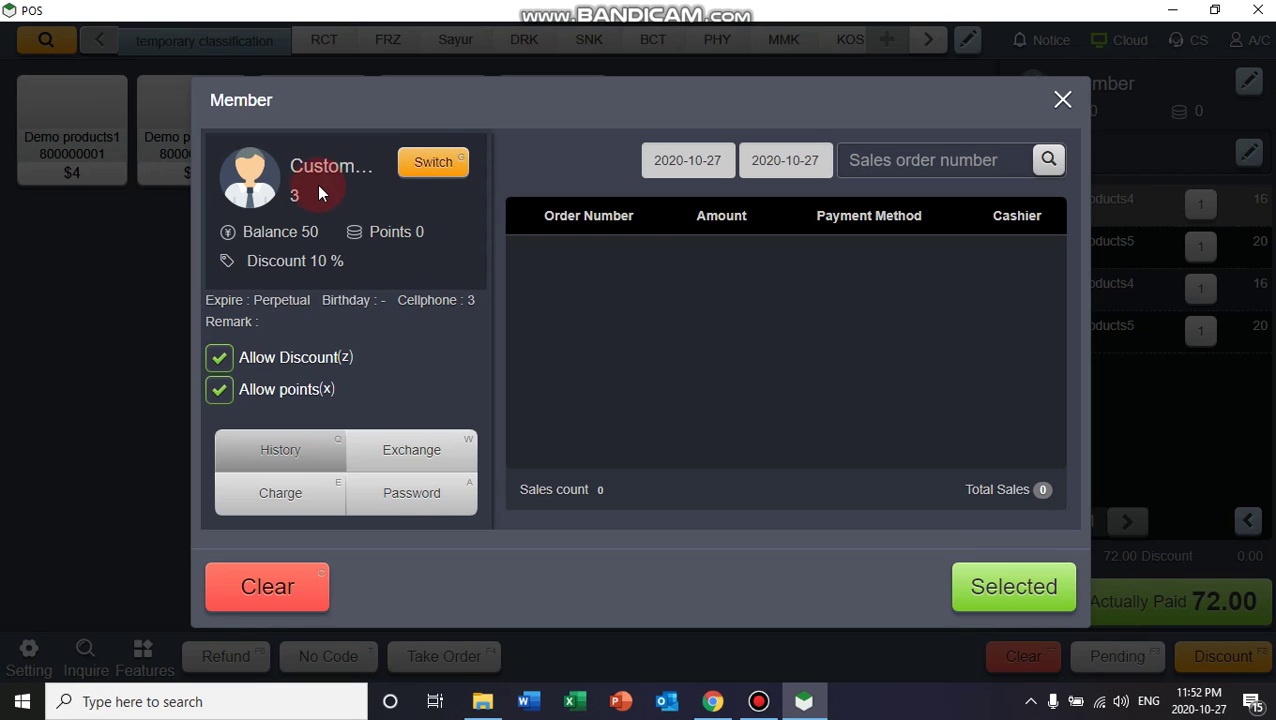
{"action": "left_click_drag", "start_coordinate": [320, 192], "coordinate": [245, 176]}
{"action": "left_click", "coordinate": [418, 228]}
{"action": "left_click", "coordinate": [968, 585]}
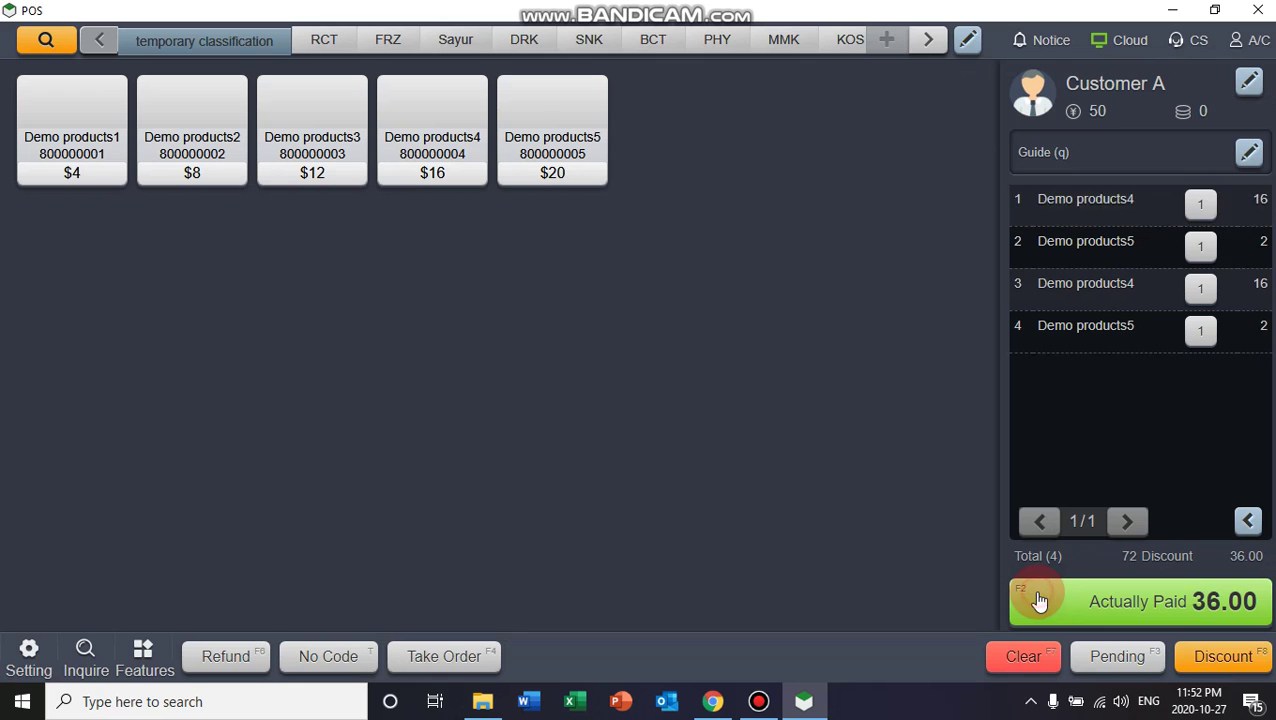
Check out the member's order with the Balance payment method
{"action": "left_click", "coordinate": [1188, 606]}
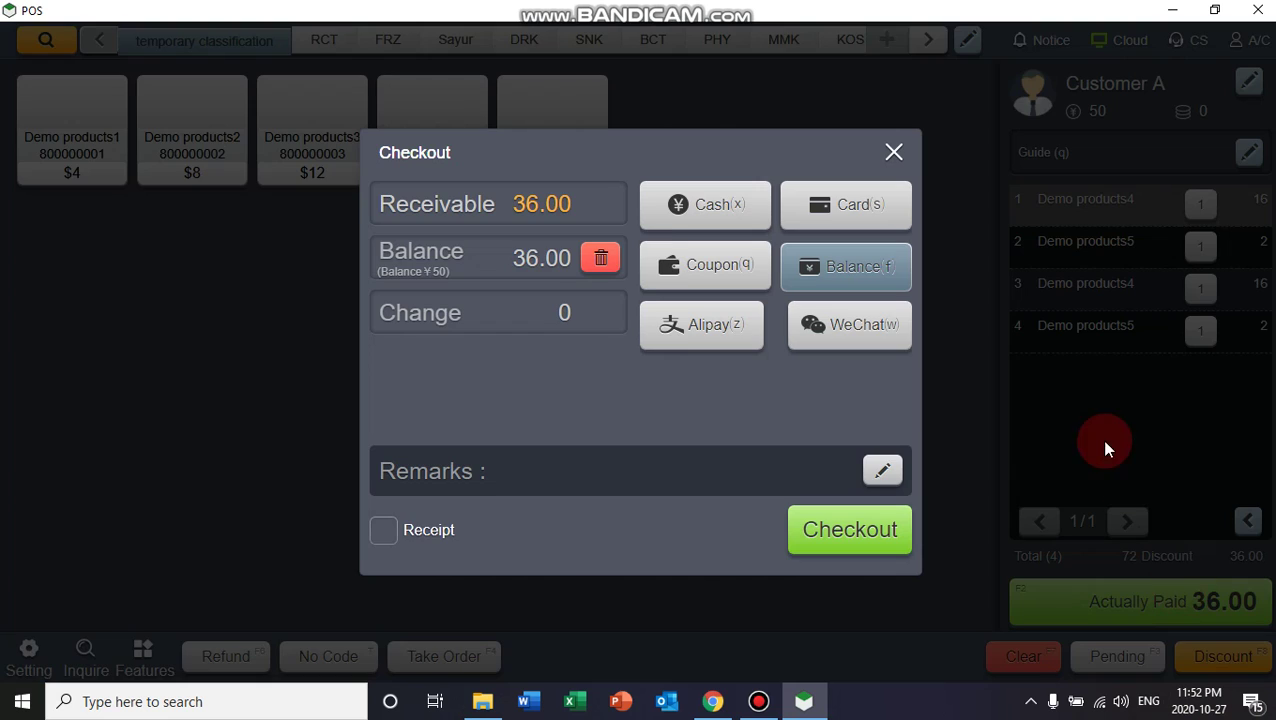
{"action": "left_click", "coordinate": [876, 286]}
{"action": "left_click", "coordinate": [854, 276]}
{"action": "left_click", "coordinate": [889, 276]}
{"action": "left_click", "coordinate": [834, 276]}
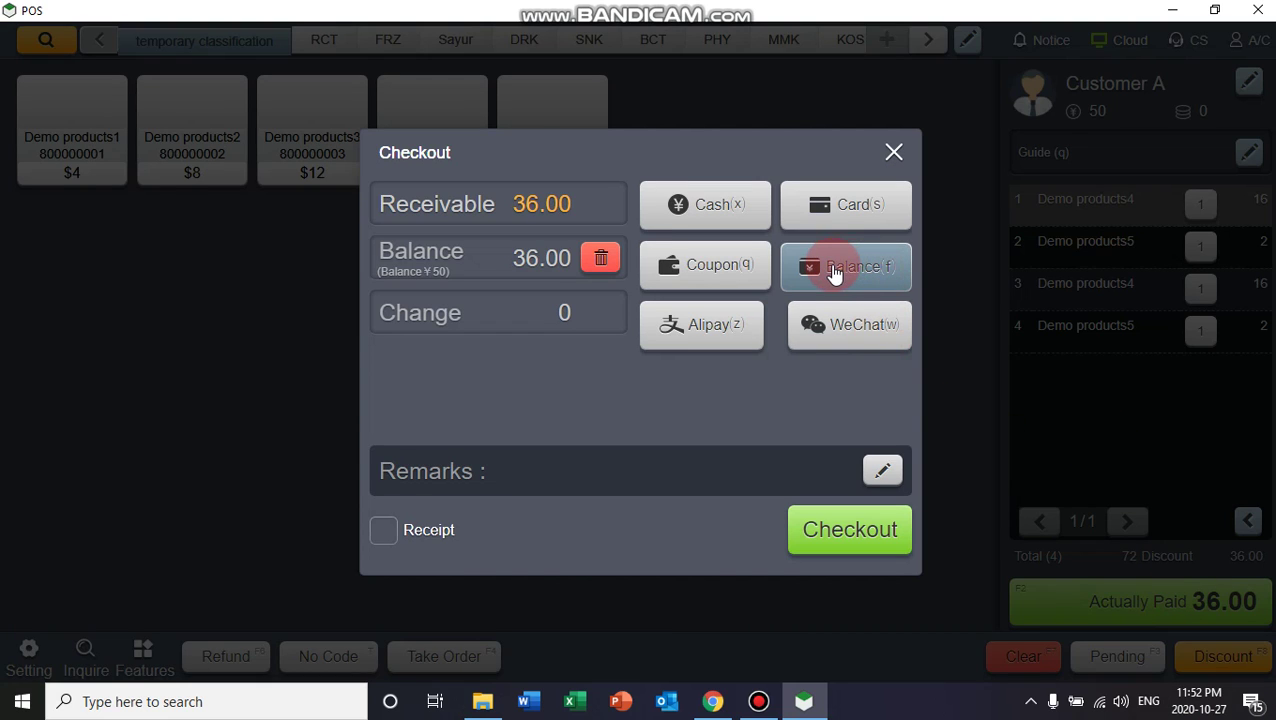
{"action": "left_click", "coordinate": [870, 535]}
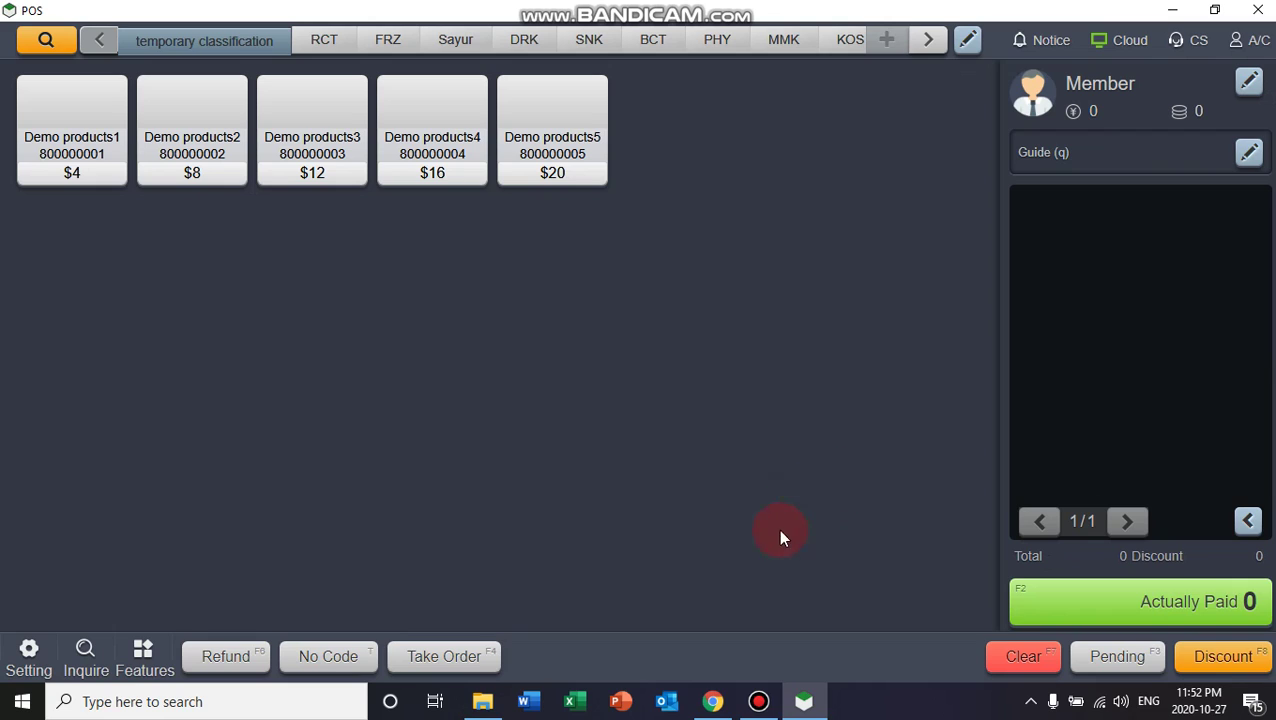
{"action": "mouse_move", "coordinate": [770, 706]}
{"action": "type", "text": "3"}
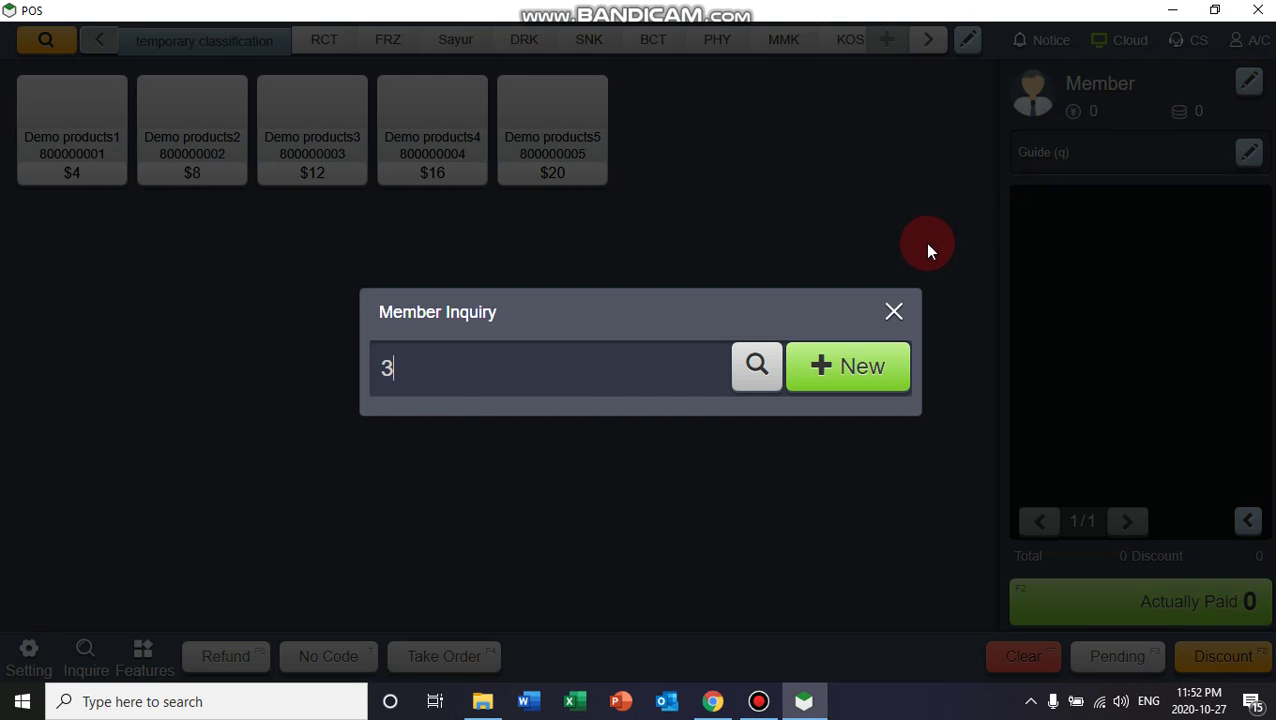
{"action": "left_click", "coordinate": [860, 345]}
{"action": "left_click", "coordinate": [938, 300]}
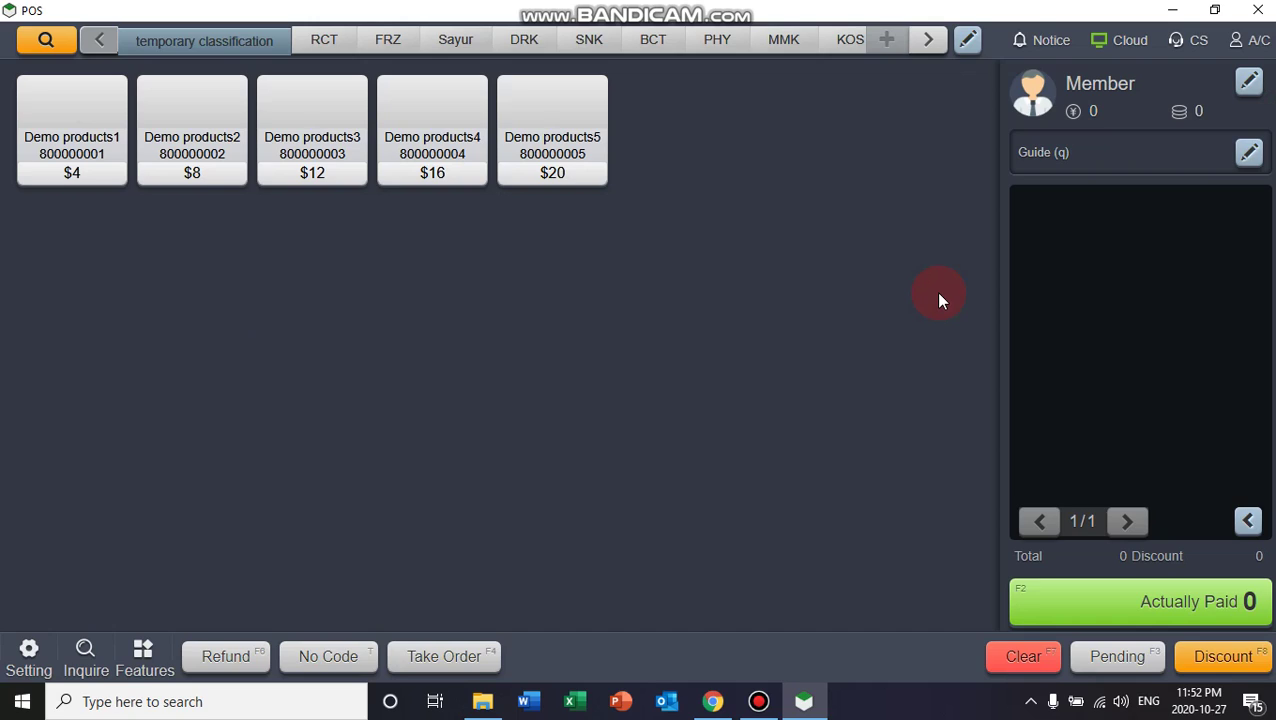
Look up the recharged member's record by the member's number
{"action": "left_click", "coordinate": [1249, 82]}
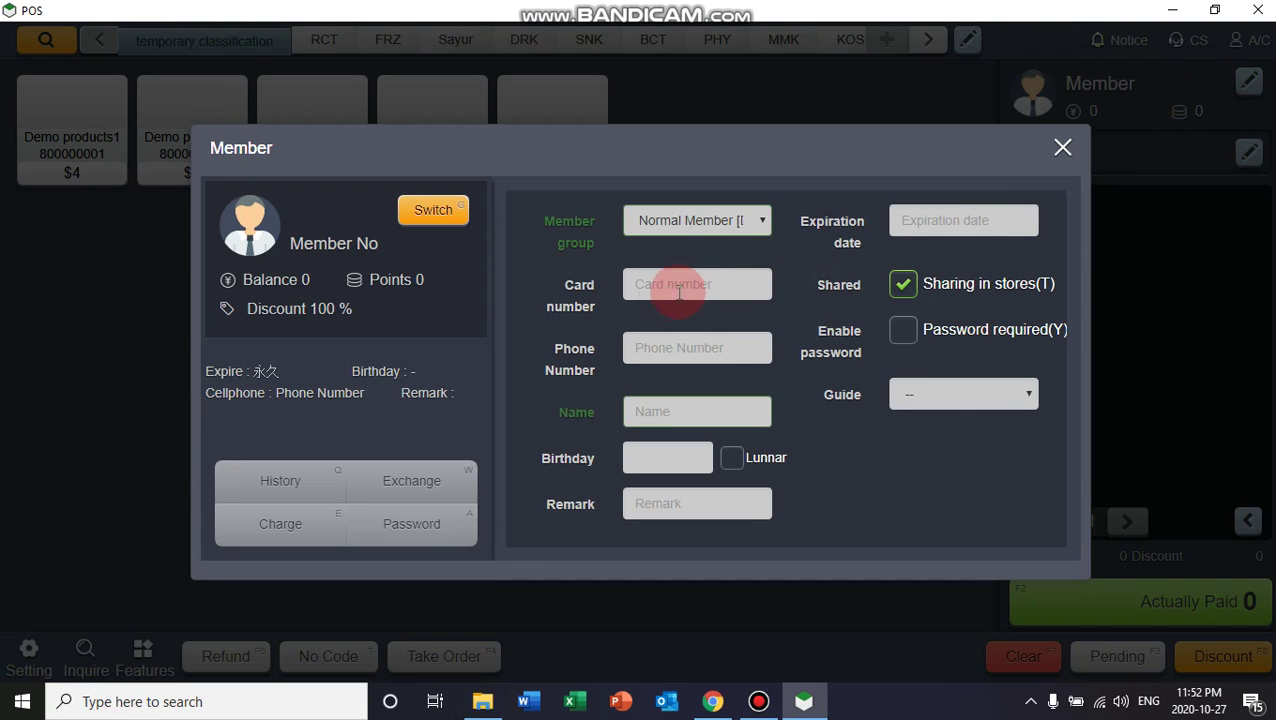
{"action": "left_click", "coordinate": [446, 207]}
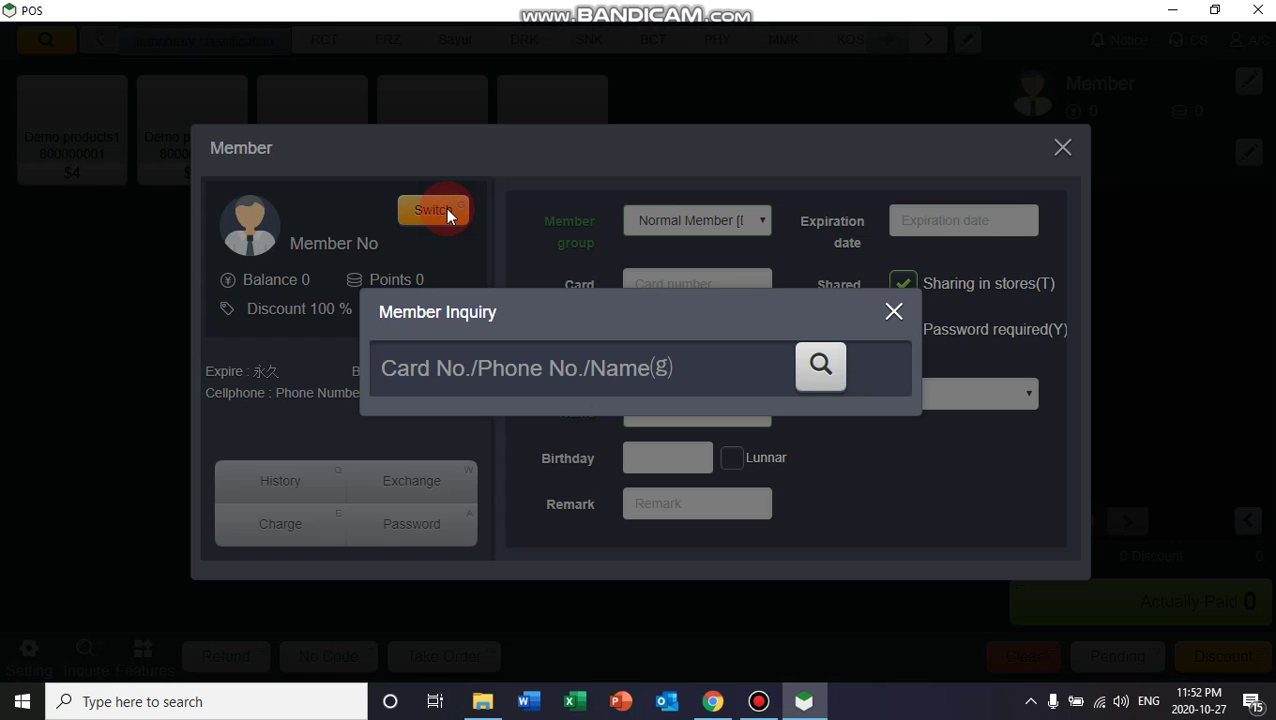
{"action": "type", "text": "3"}
{"action": "key", "text": "Return"}
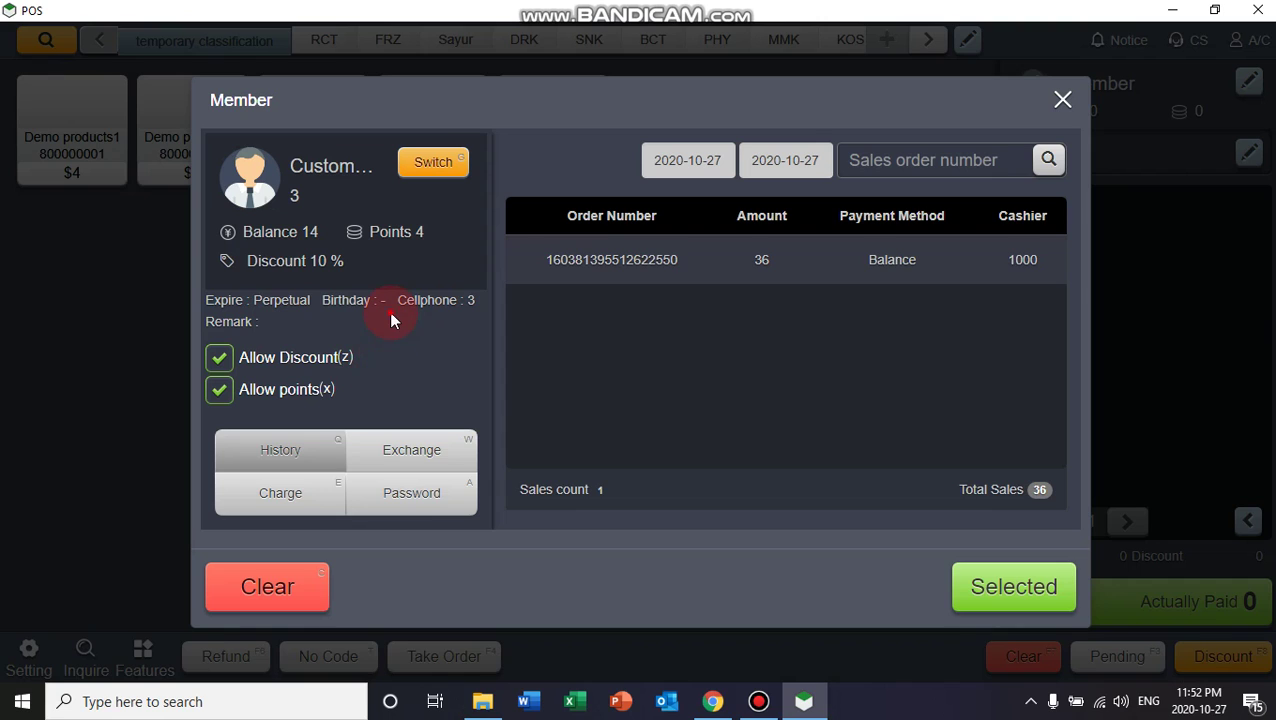
Review the member's points exchange form, then examine the member's sales history for 2020-10-27 and the card balance
{"action": "left_click", "coordinate": [324, 484]}
{"action": "left_click", "coordinate": [412, 458]}
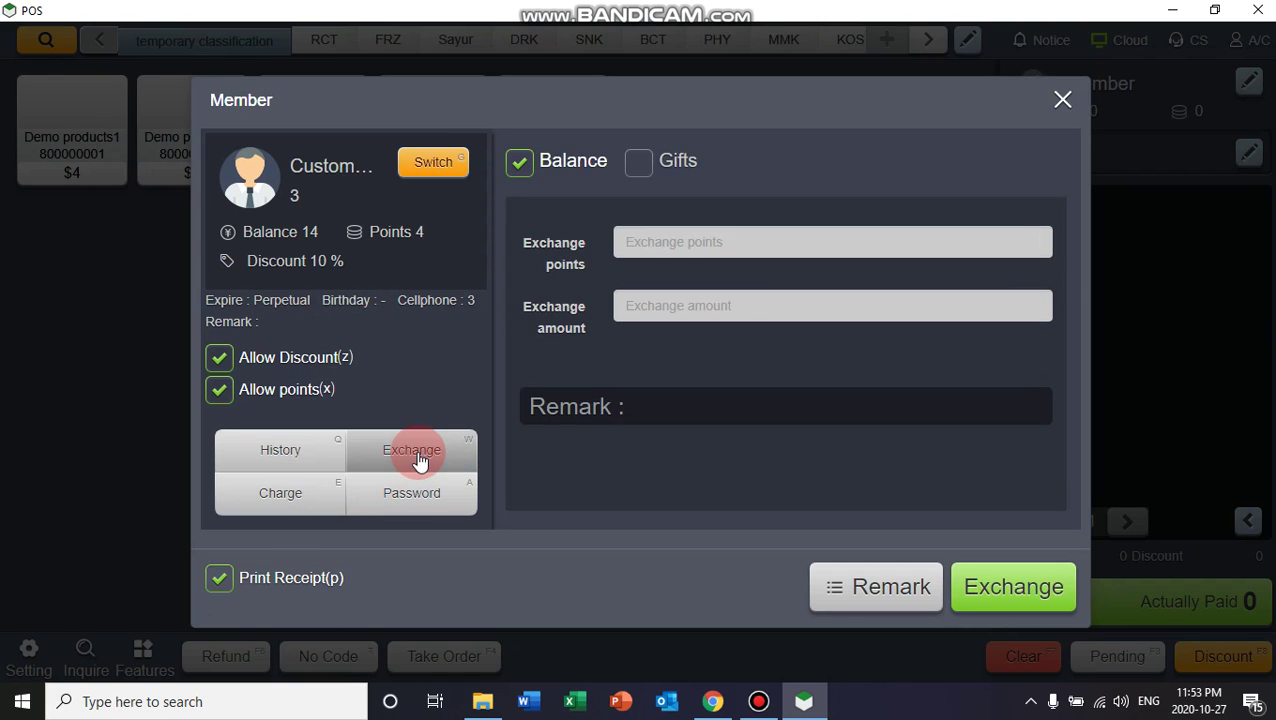
{"action": "left_click", "coordinate": [255, 450]}
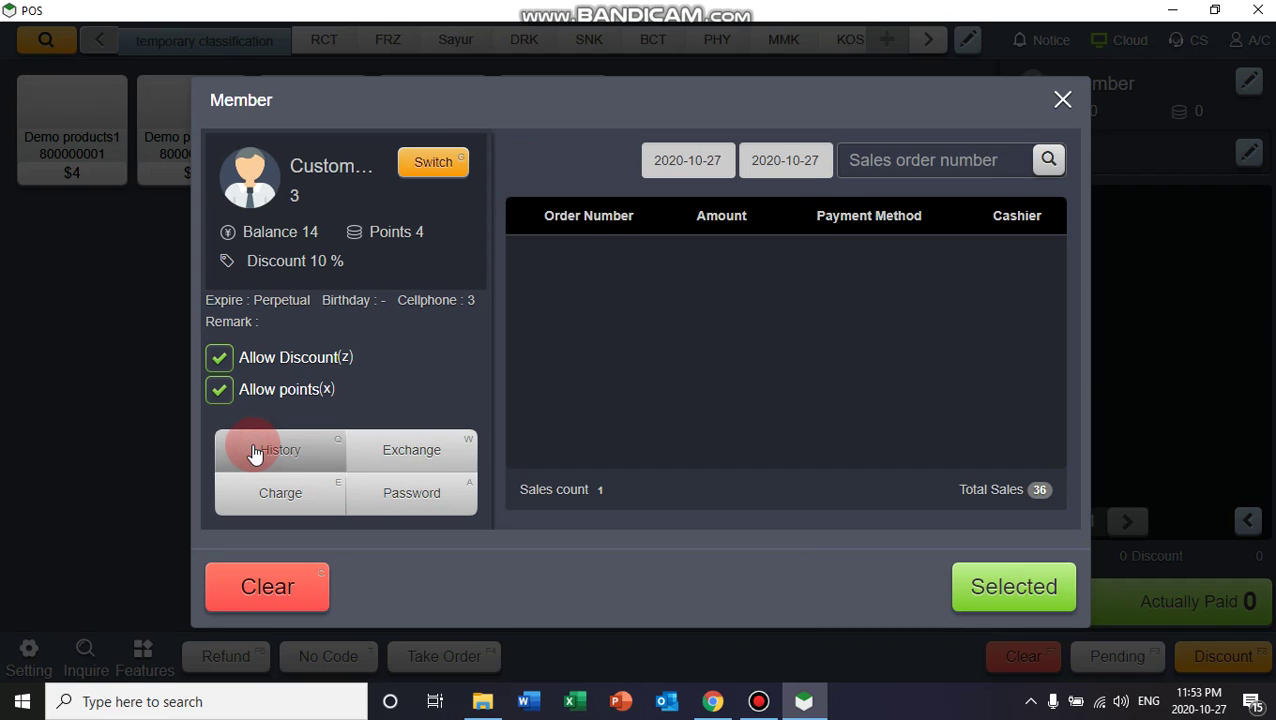
{"action": "left_click_drag", "start_coordinate": [700, 340], "coordinate": [388, 296]}
{"action": "left_click", "coordinate": [285, 228]}
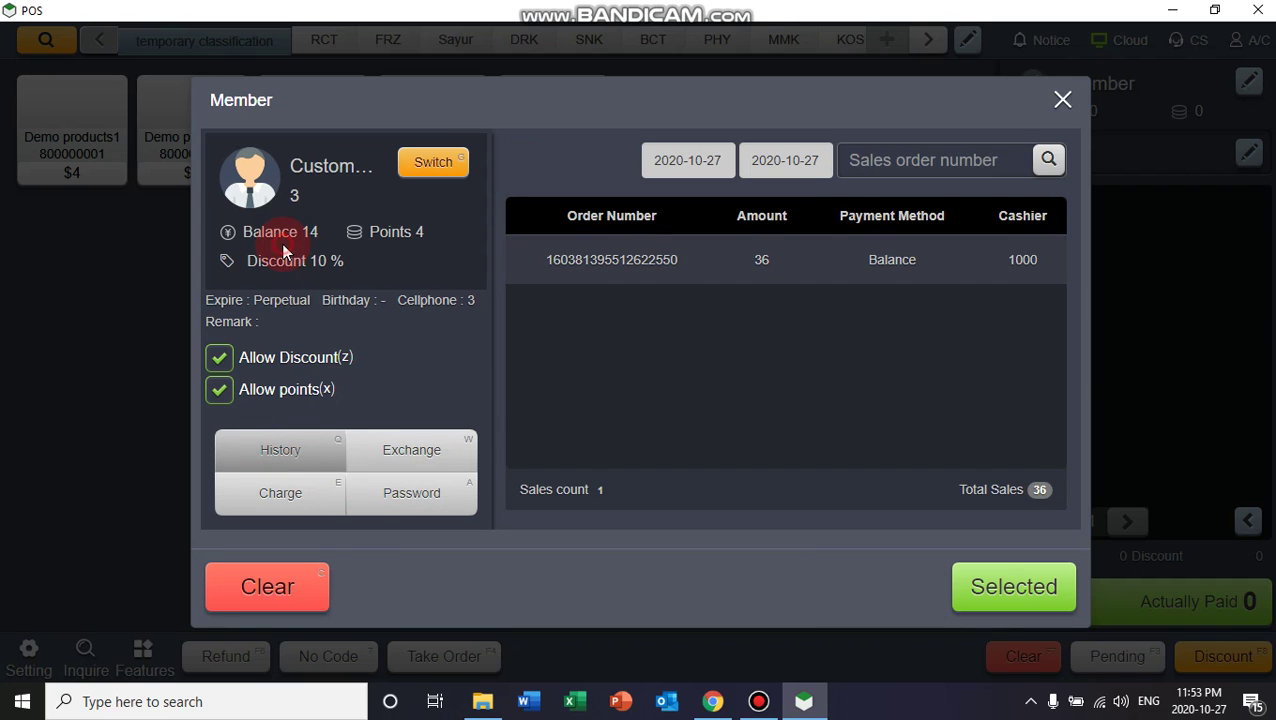
{"action": "mouse_move", "coordinate": [327, 232]}
{"action": "left_mouse_down"}
{"action": "mouse_move", "coordinate": [298, 231]}
{"action": "mouse_move", "coordinate": [310, 231]}
{"action": "left_mouse_up"}
{"action": "left_click", "coordinate": [337, 276]}
Examine the details of the member's Balance-paid order against the card balance, view the recharge form and close the member record
{"action": "left_click", "coordinate": [644, 286]}
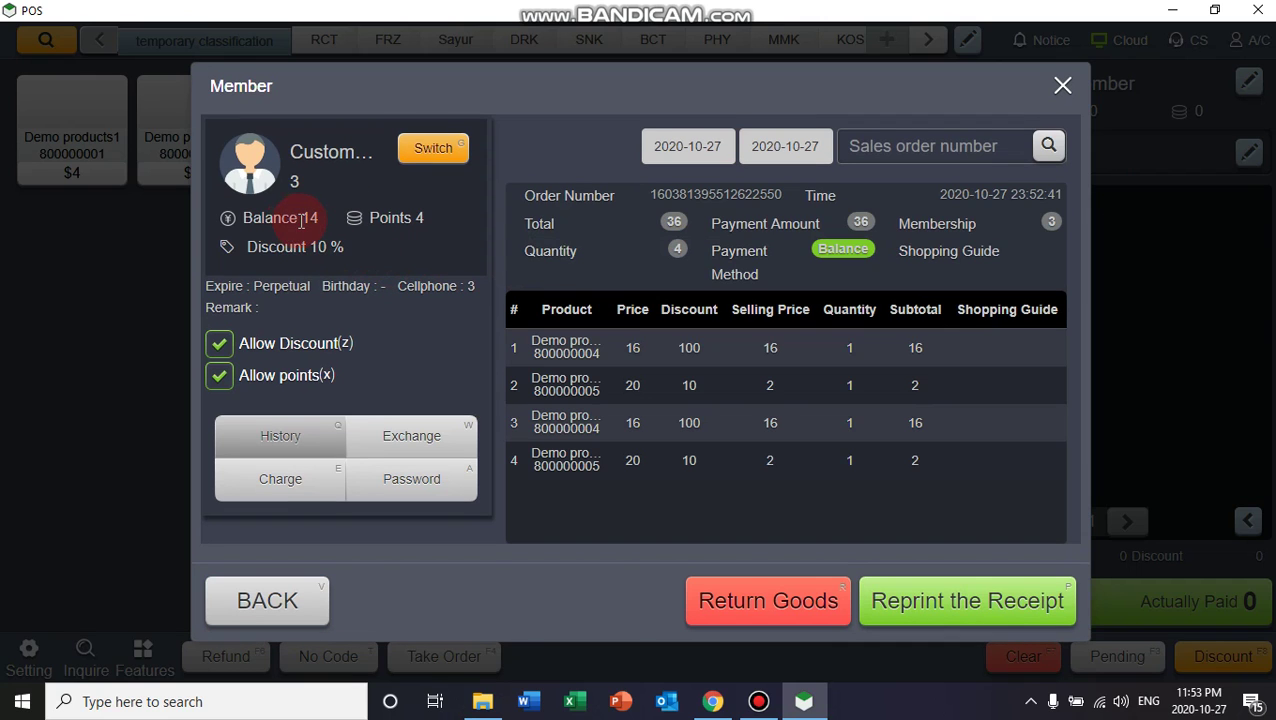
{"action": "double_click", "coordinate": [309, 218]}
{"action": "left_click", "coordinate": [300, 484]}
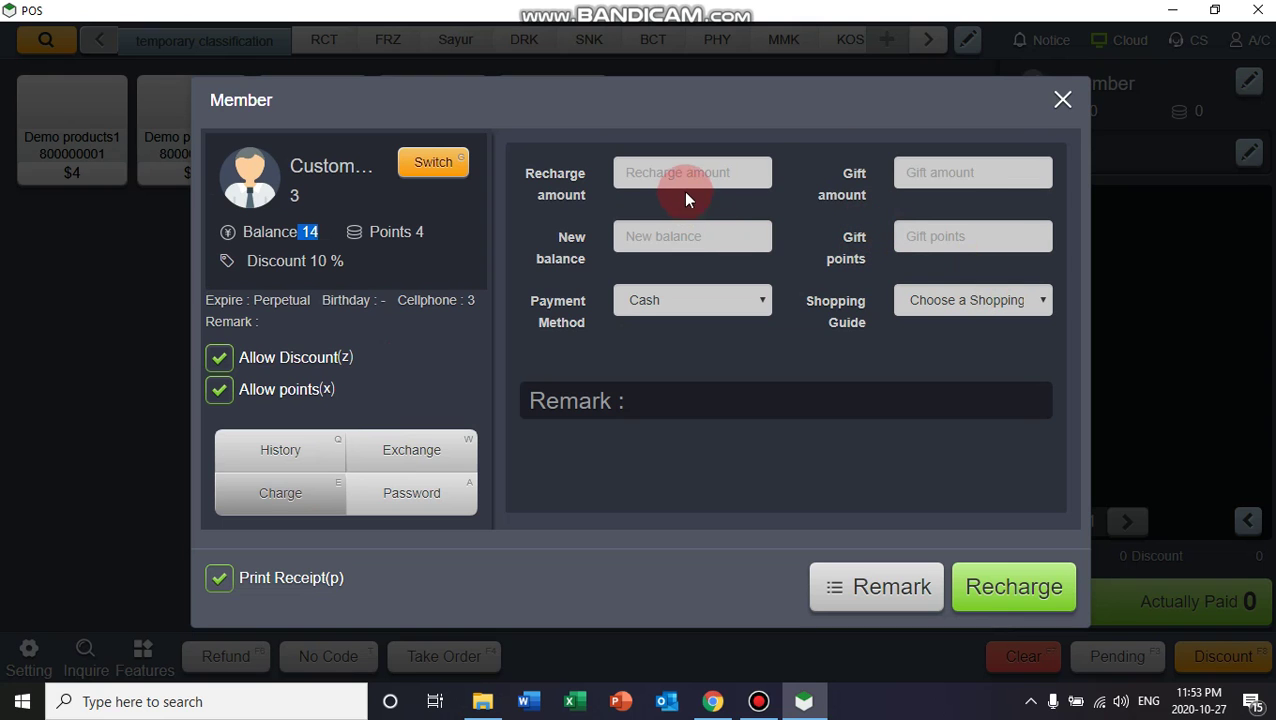
{"action": "left_click", "coordinate": [1062, 100]}
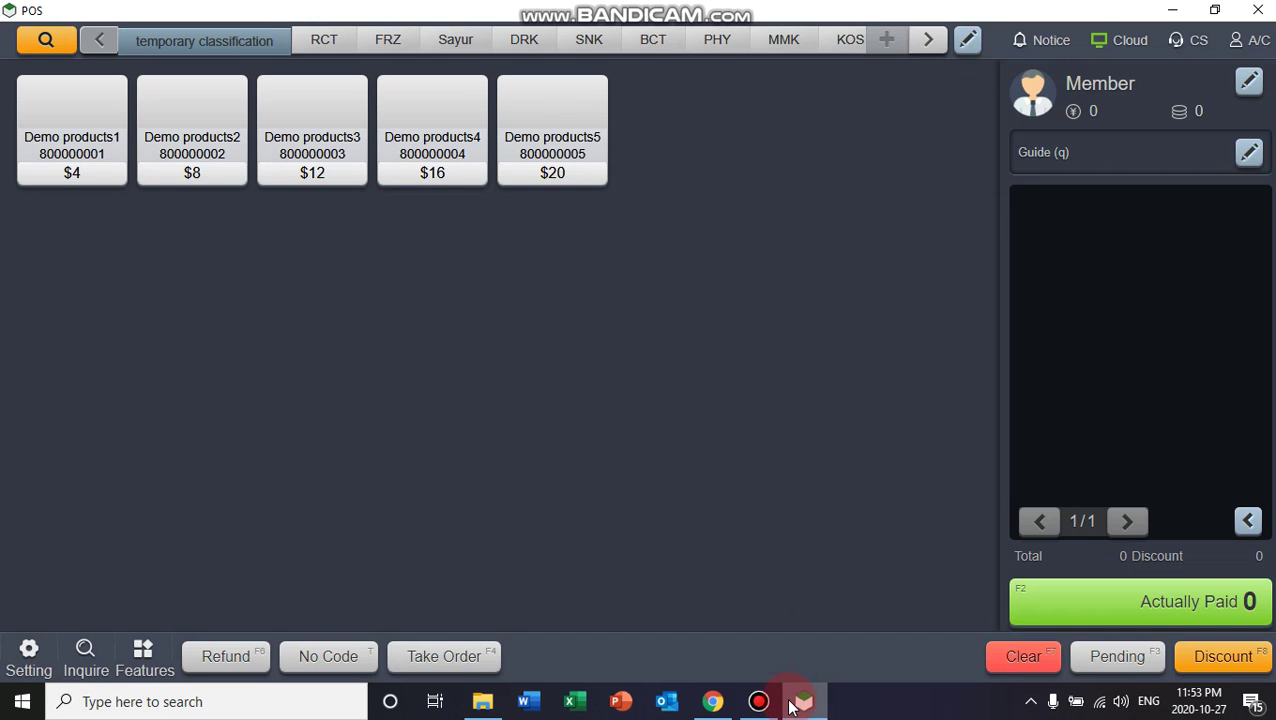